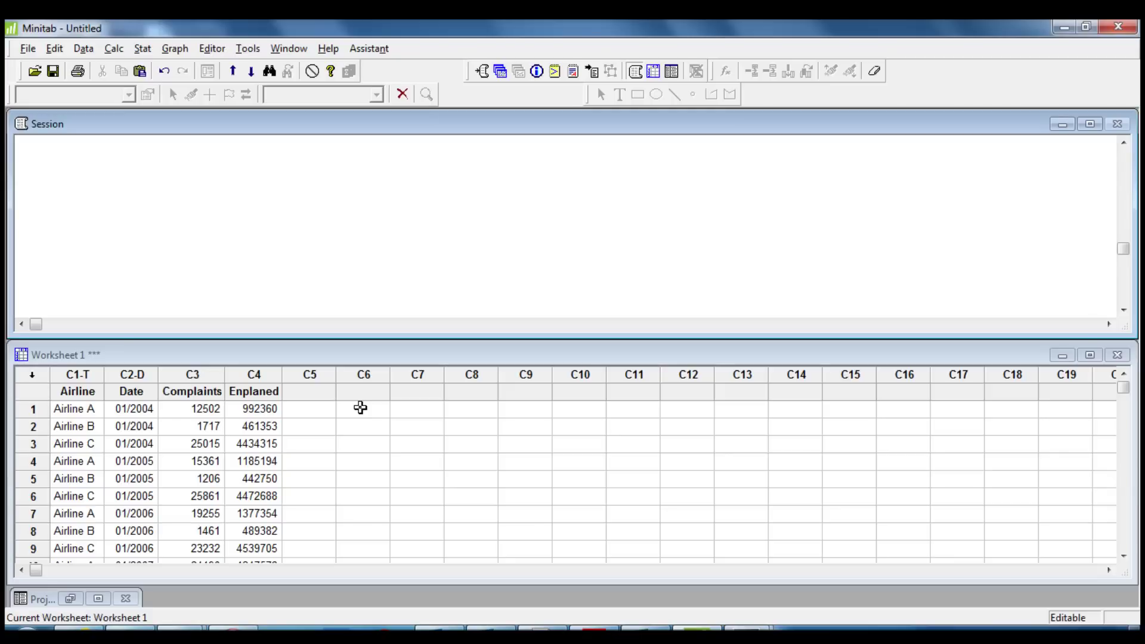
- Open the Data menu for the airline complaints worksheet
left_click(84, 49)
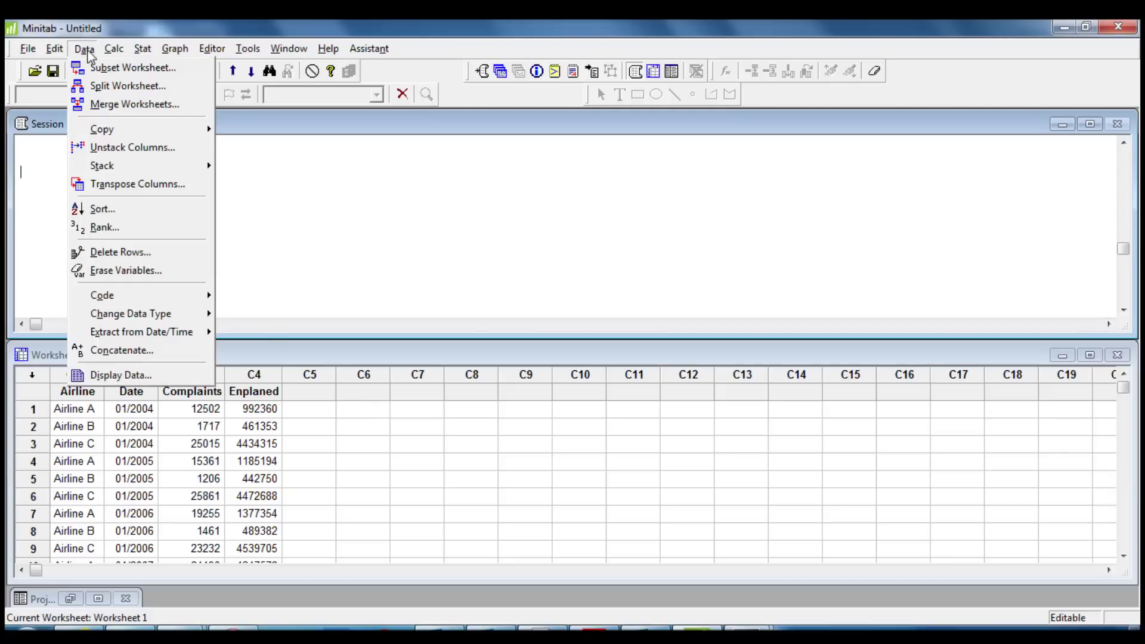
- Sort columns C1–C4 by Date, storing the sorted rows back in the original columns
left_click(119, 210)
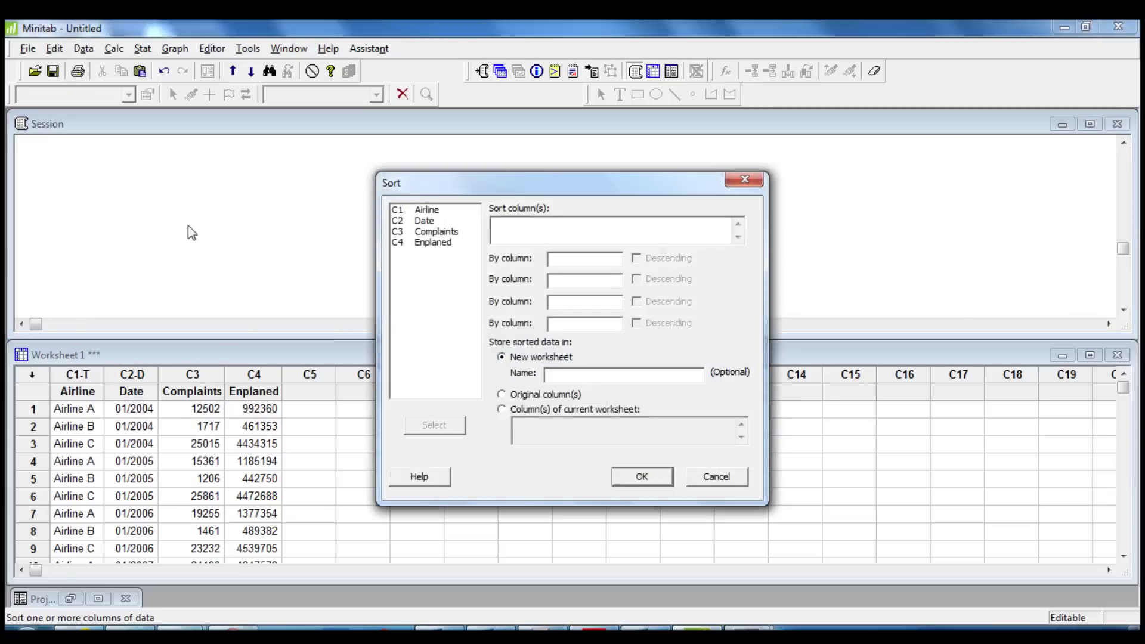
left_click_drag(429, 210, 441, 243)
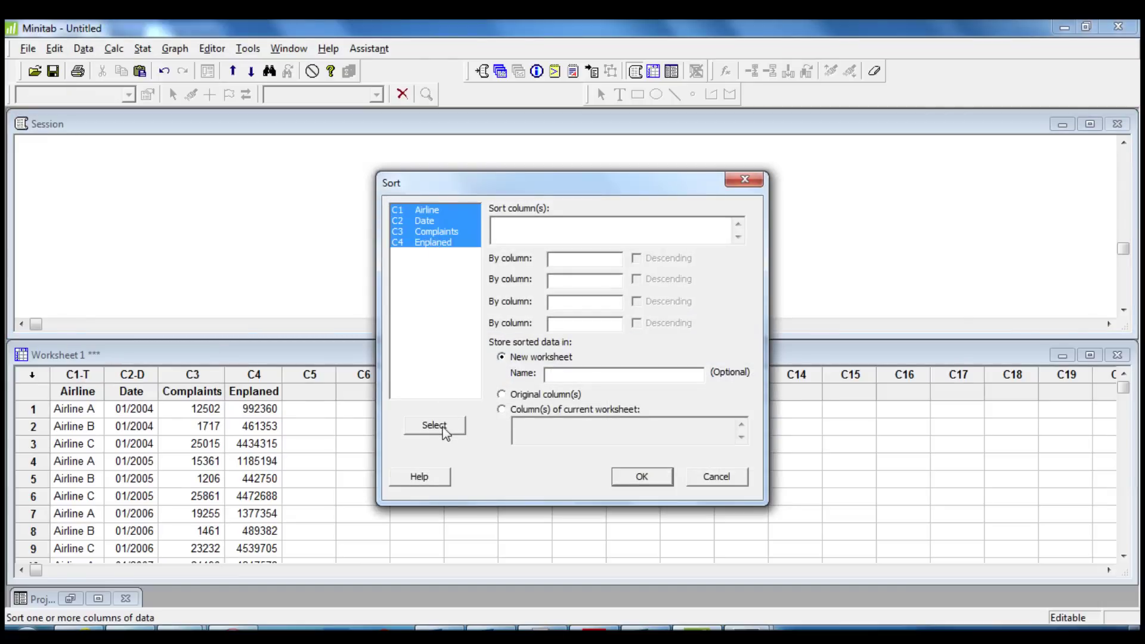
left_click(443, 430)
left_click(564, 258)
left_click(435, 223)
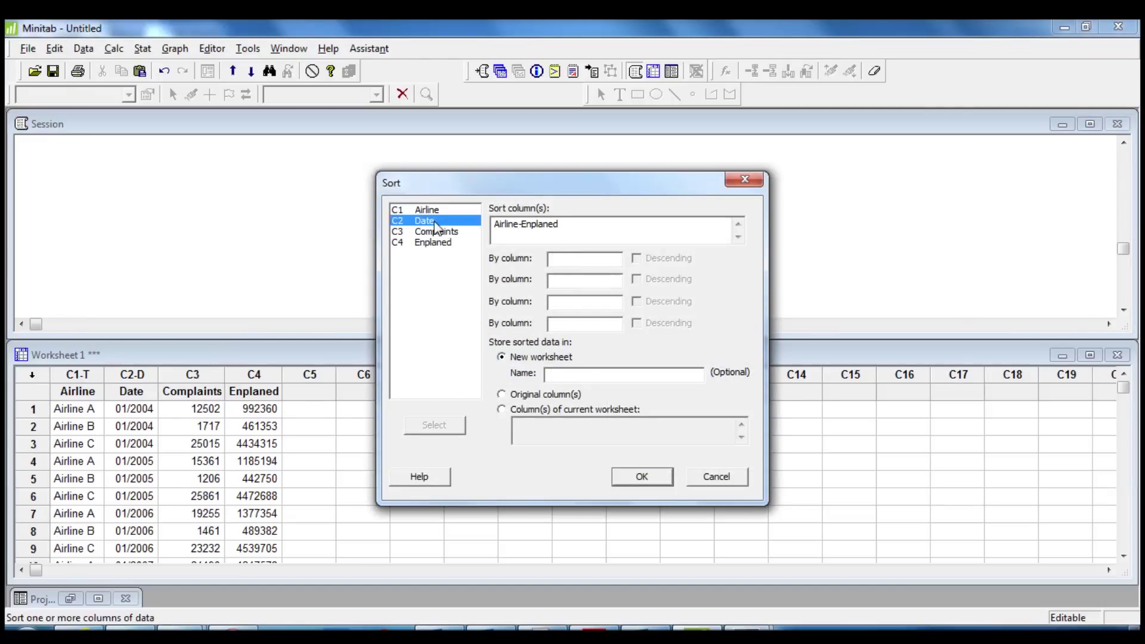
double_click(435, 224)
left_click(536, 393)
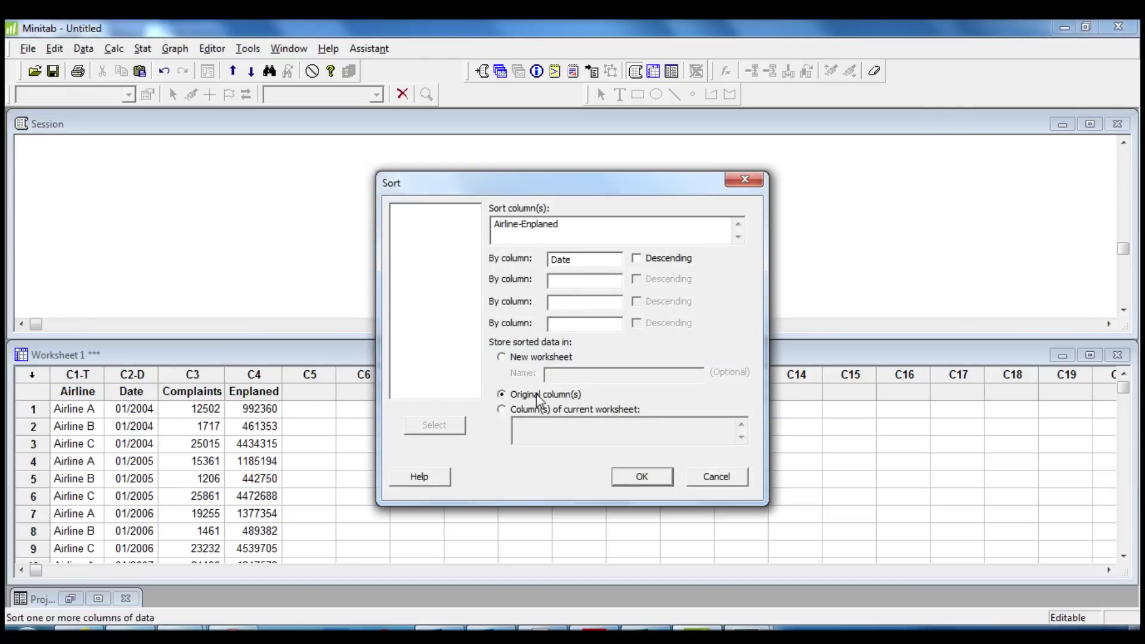
left_click(640, 477)
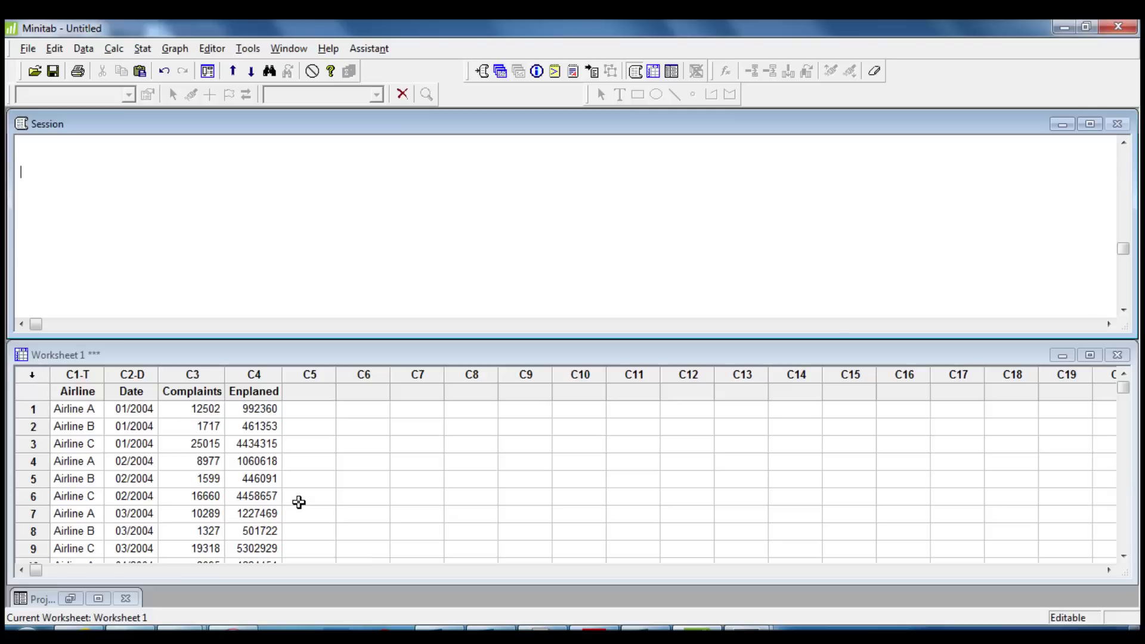
- Set up a With Groups time series plot of Complaints grouped by Airline
left_click(175, 48)
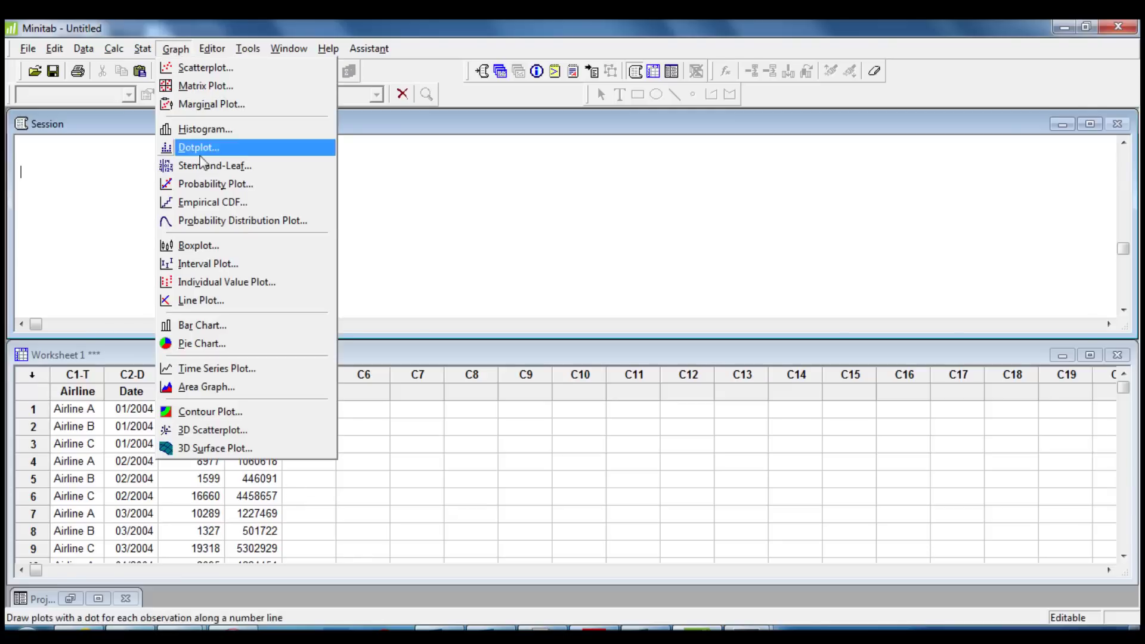
left_click(232, 368)
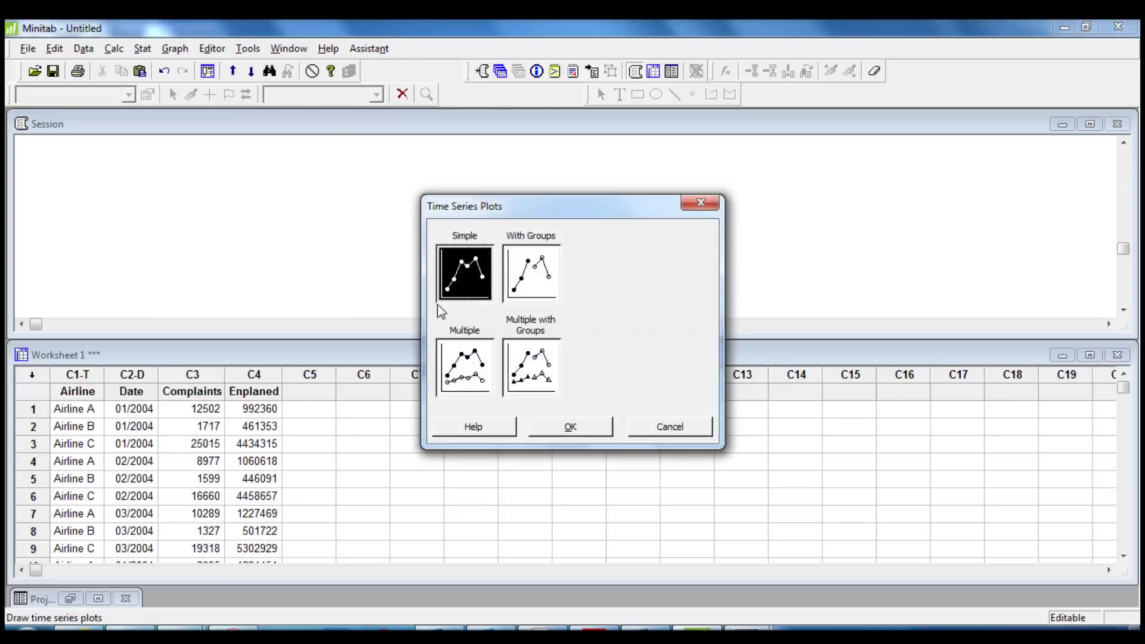
left_click(531, 278)
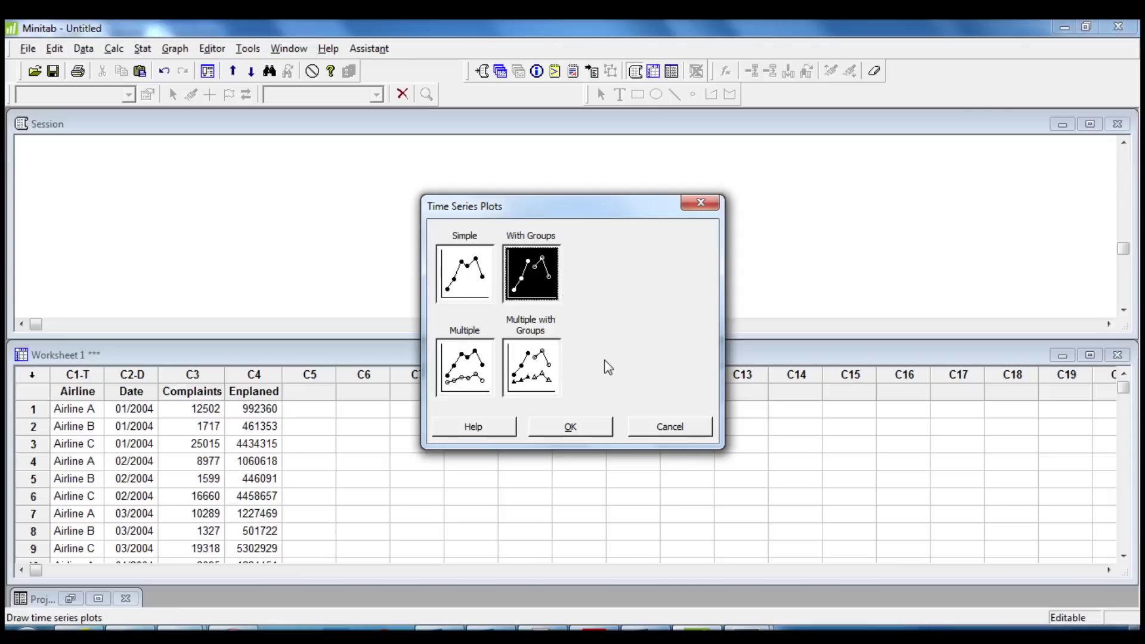
left_click(584, 426)
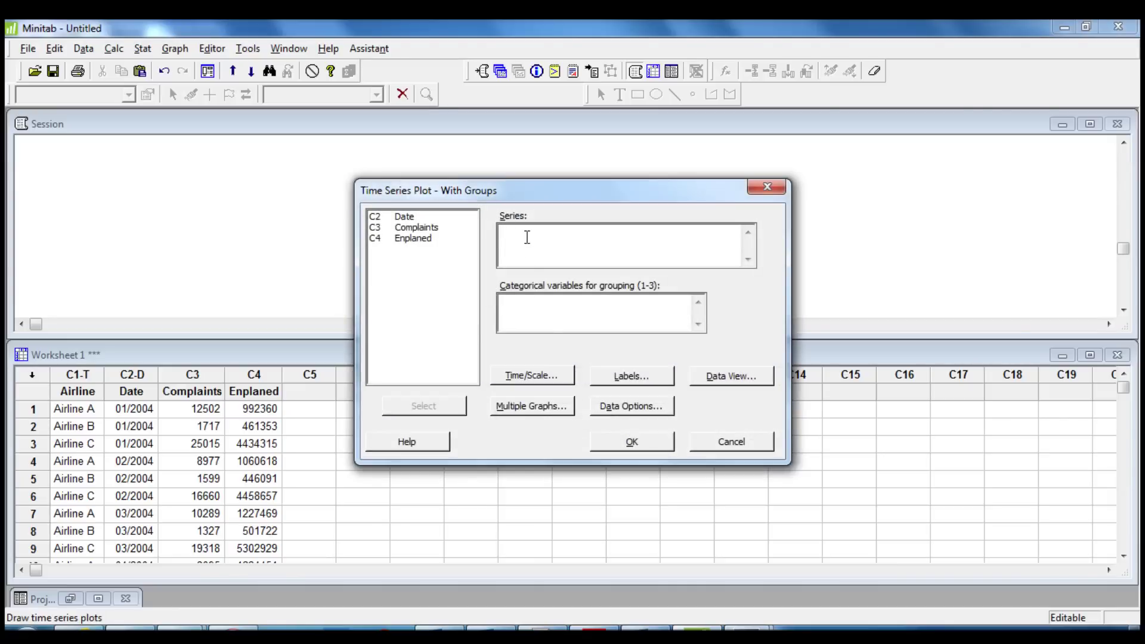
double_click(424, 230)
left_click(523, 311)
double_click(419, 218)
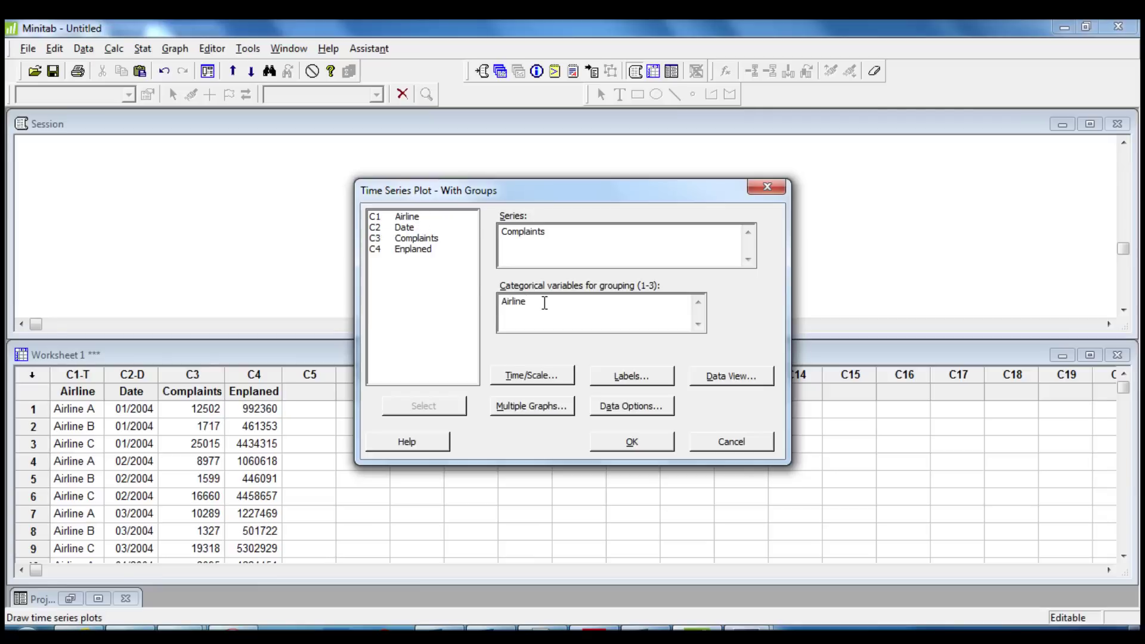
- Stamp the time axis with Date, then draw and enlarge the plot
left_click(546, 376)
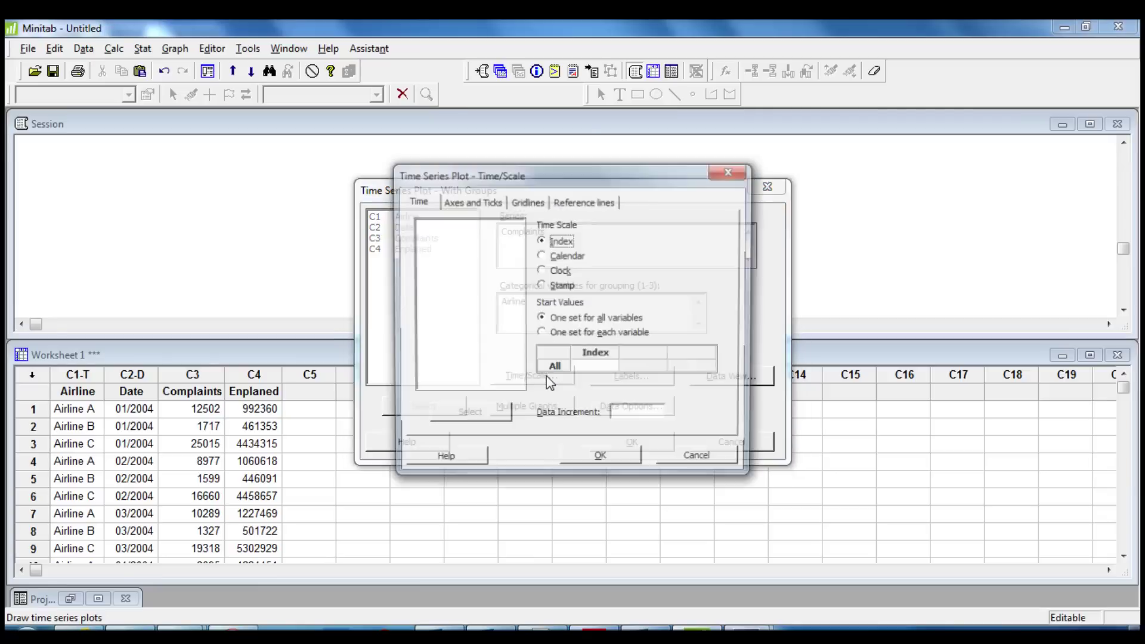
left_click(544, 289)
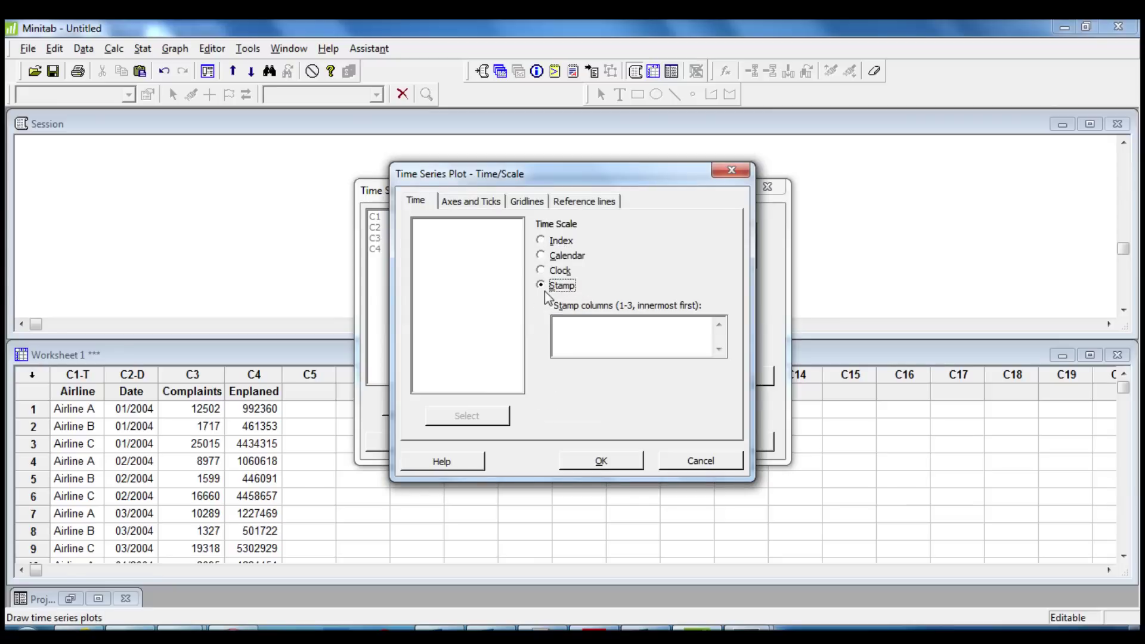
left_click(460, 237)
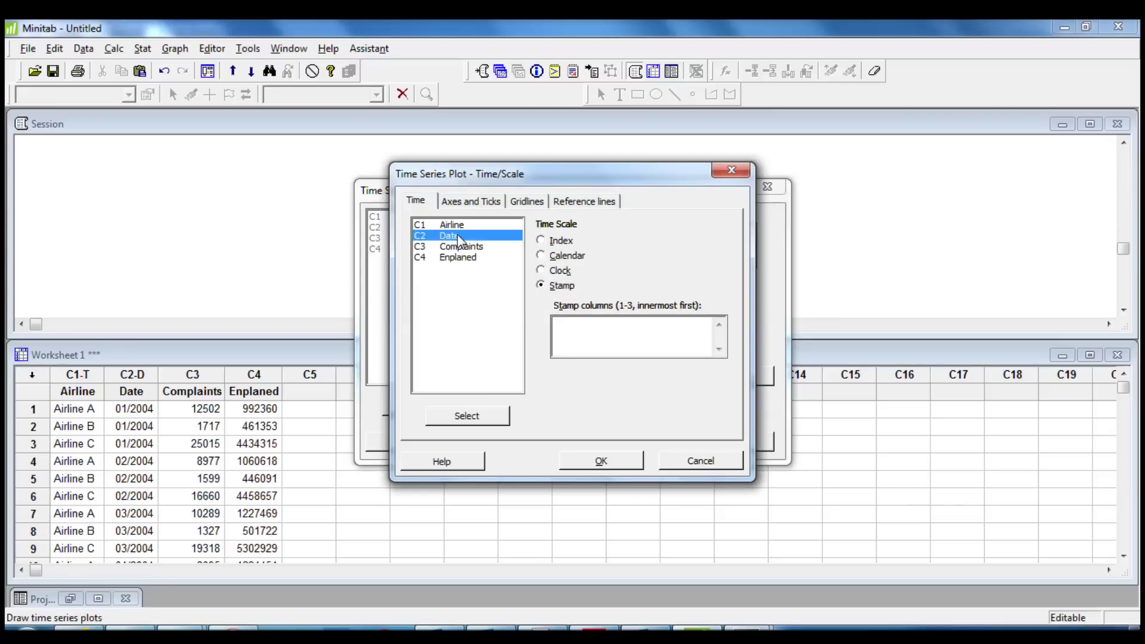
double_click(460, 237)
left_click(602, 461)
left_click(623, 442)
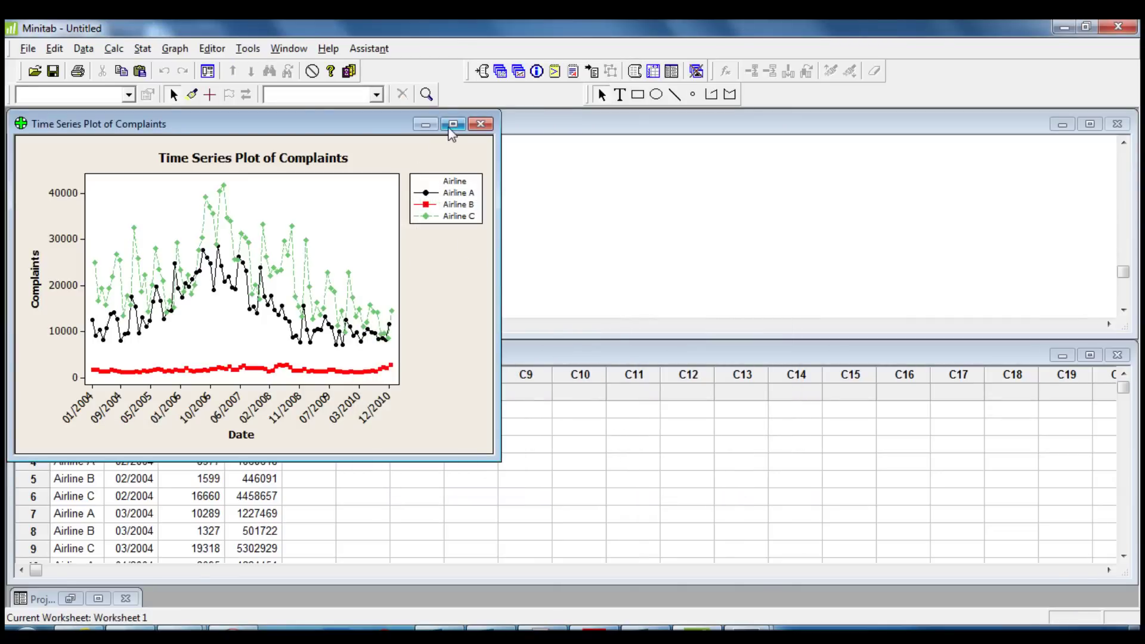
left_click(453, 124)
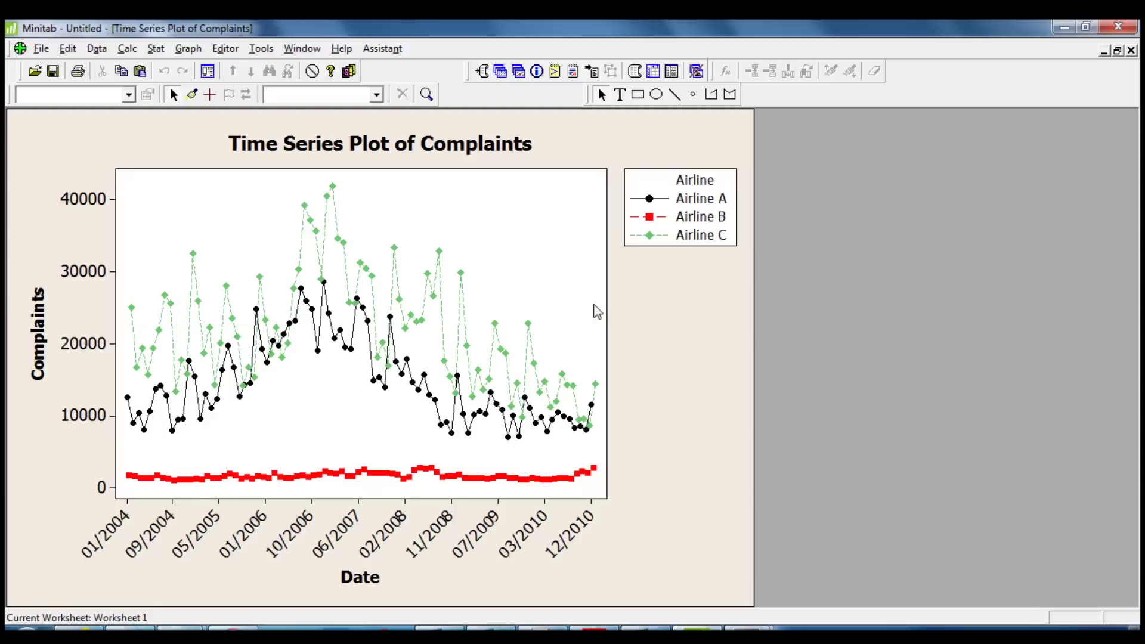
- Switch to the Session window with the project folder listed alongside
left_click(484, 71)
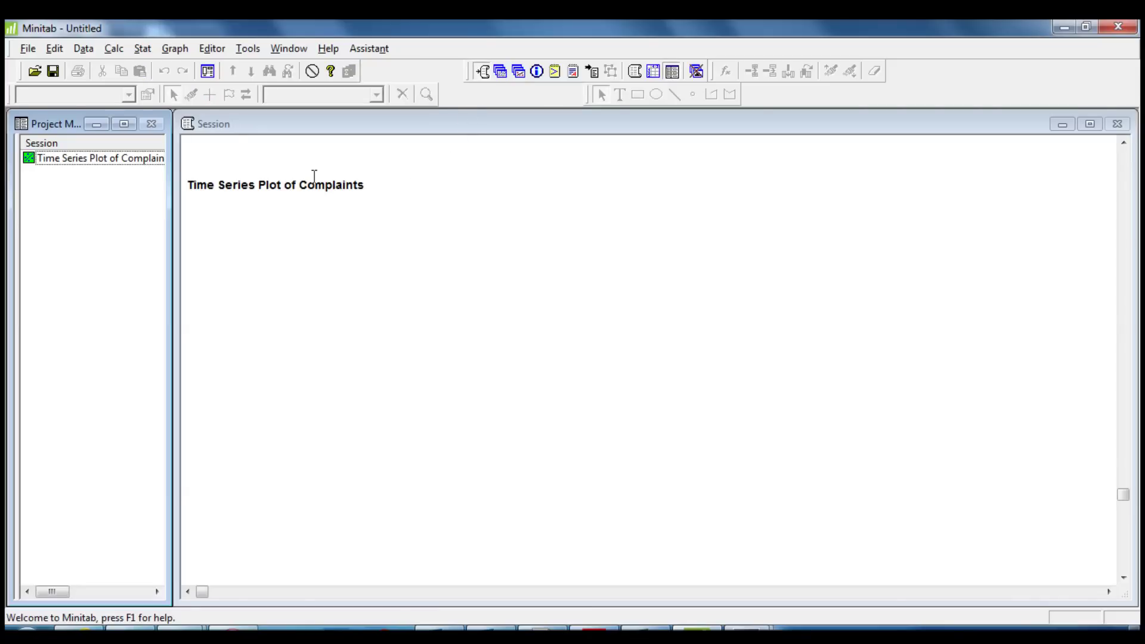
- Set up Display Descriptive Statistics for Enplaned, broken down by Airline
left_click(143, 49)
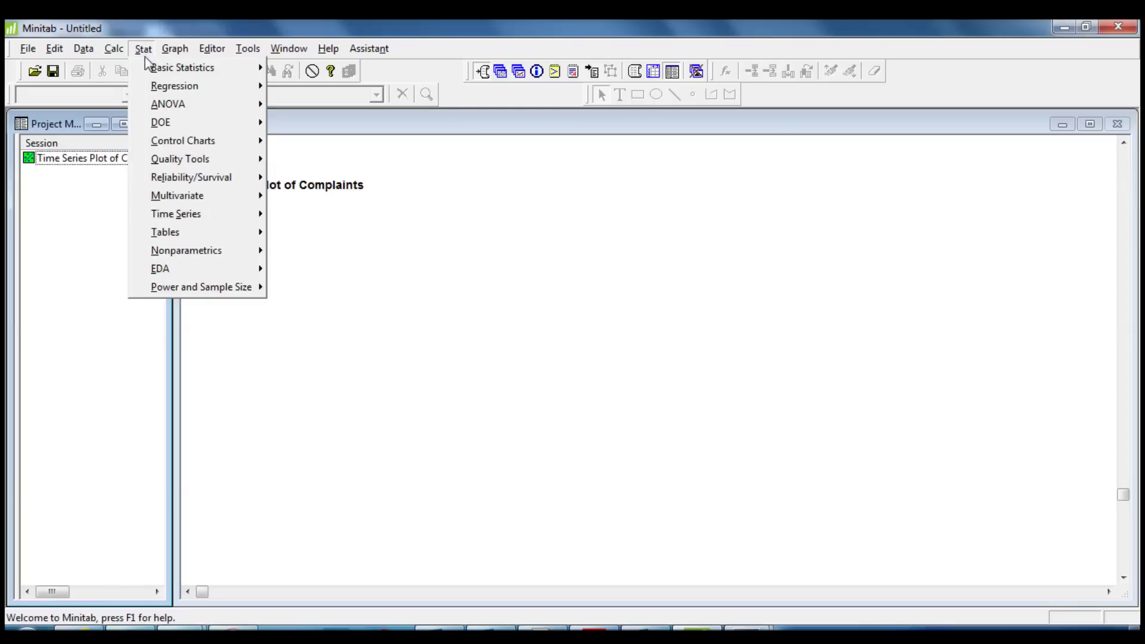
mouse_move(169, 73)
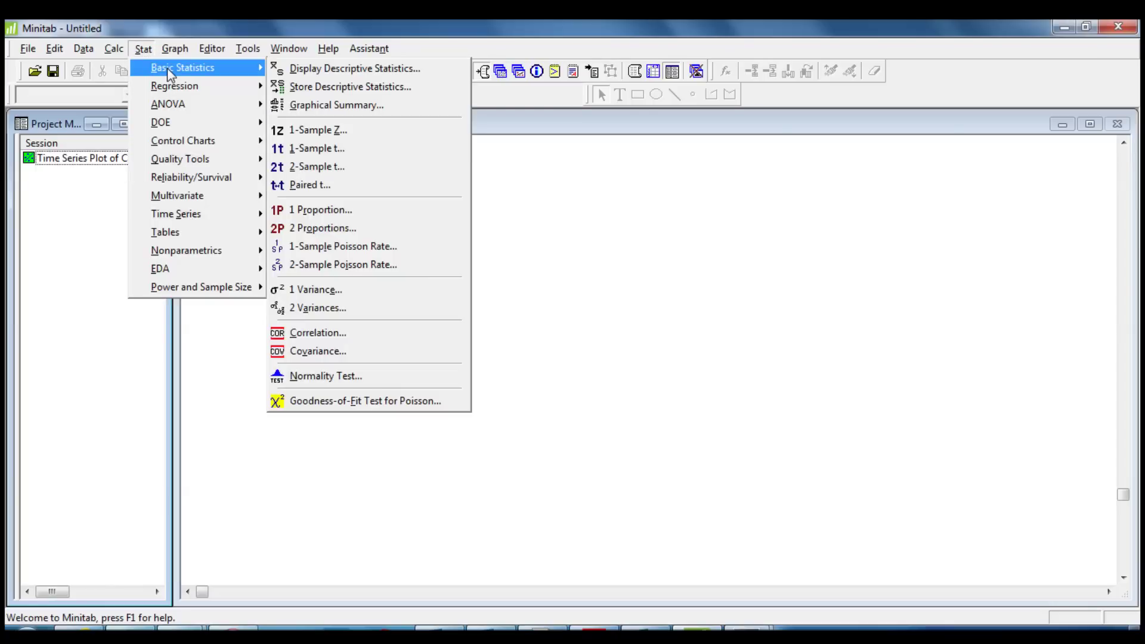
left_click(361, 69)
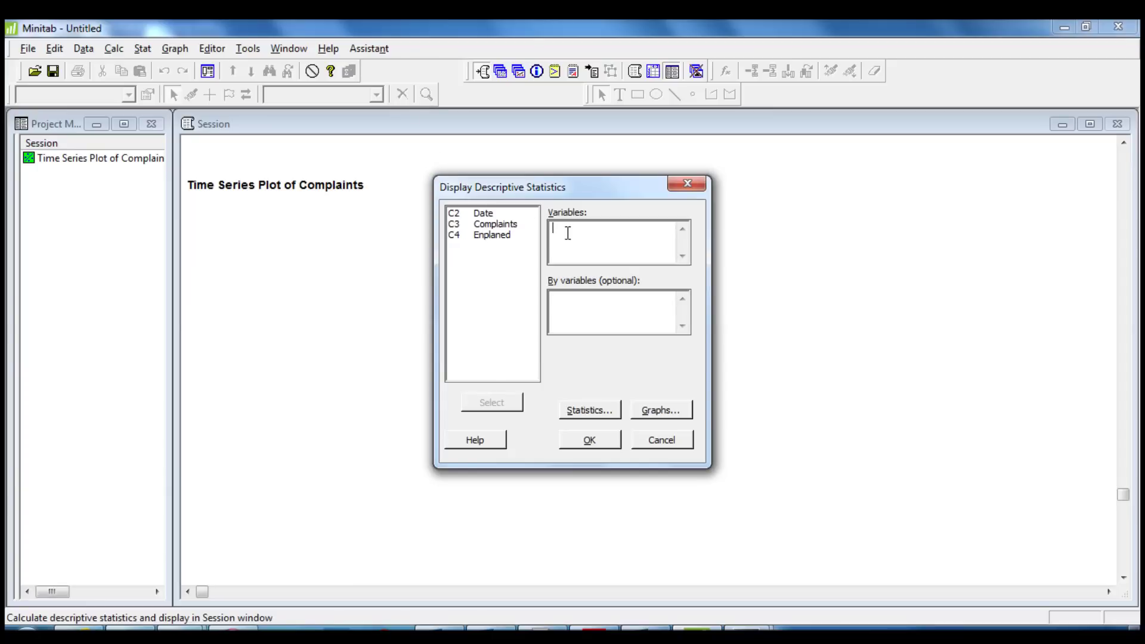
double_click(506, 236)
left_click(560, 299)
double_click(497, 215)
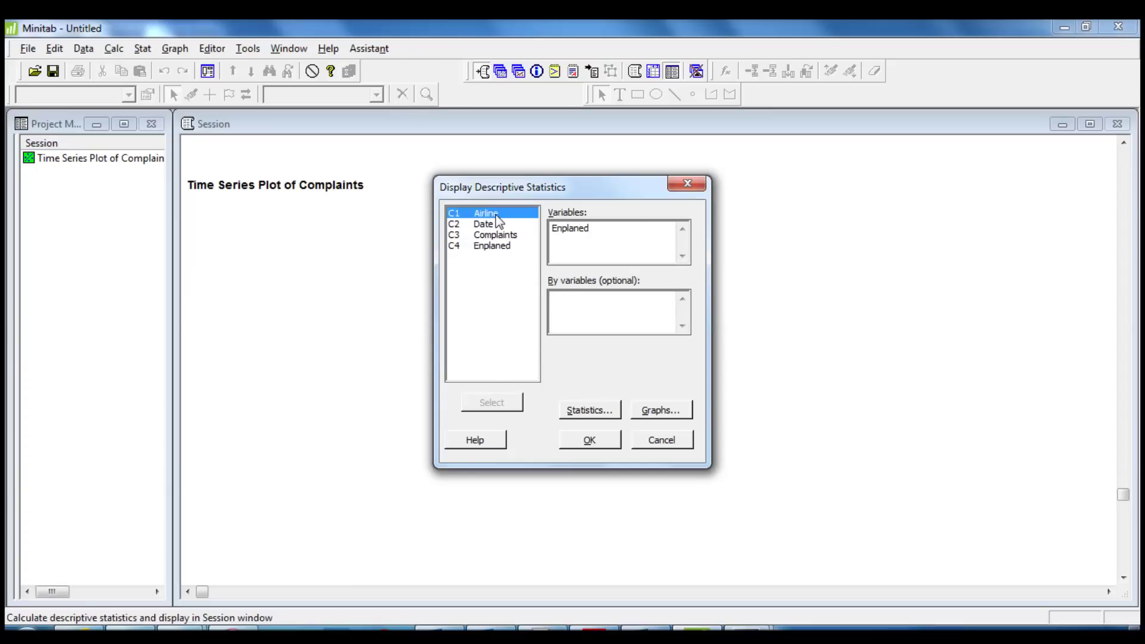
- Limit the reported statistics to Mean and N total, then compute them
left_click(598, 404)
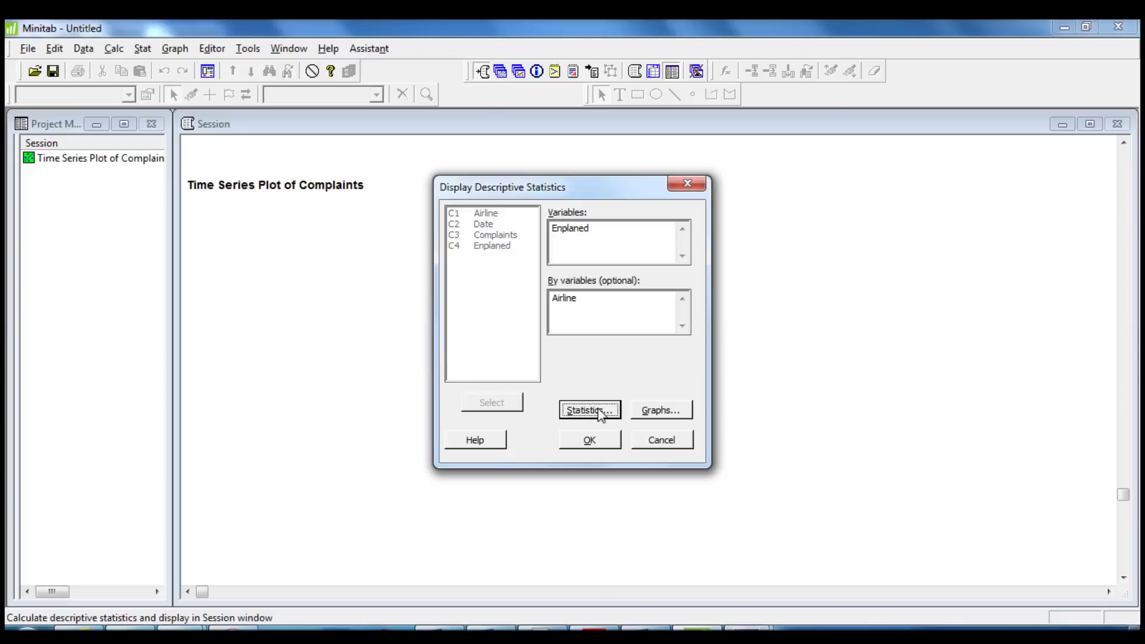
left_click(635, 369)
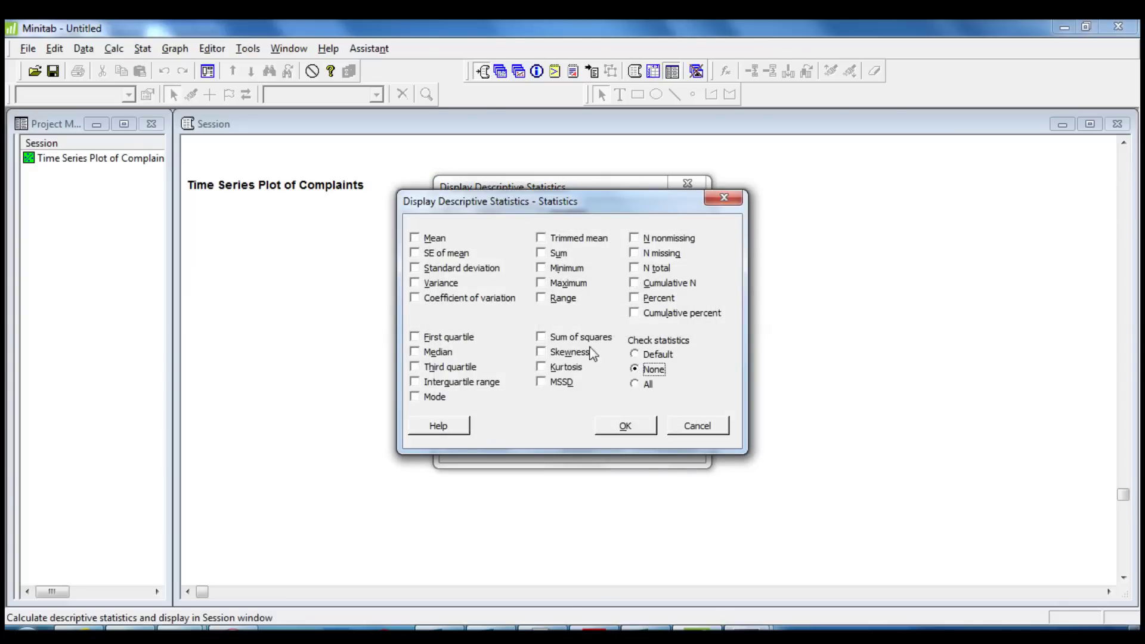
left_click(424, 238)
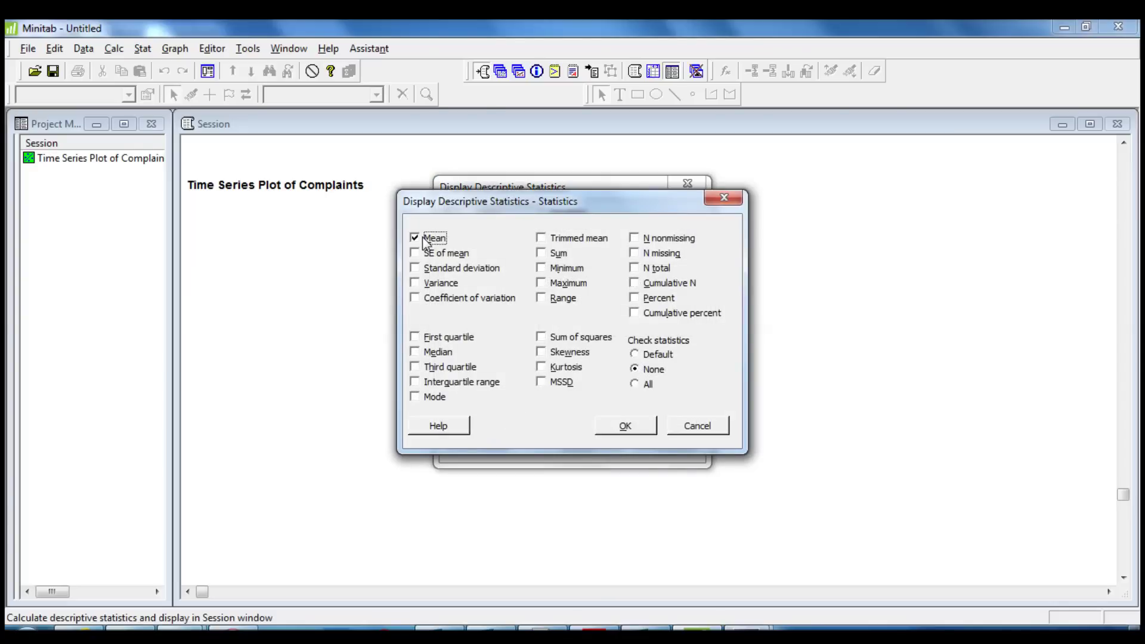
left_click(635, 273)
left_click(645, 425)
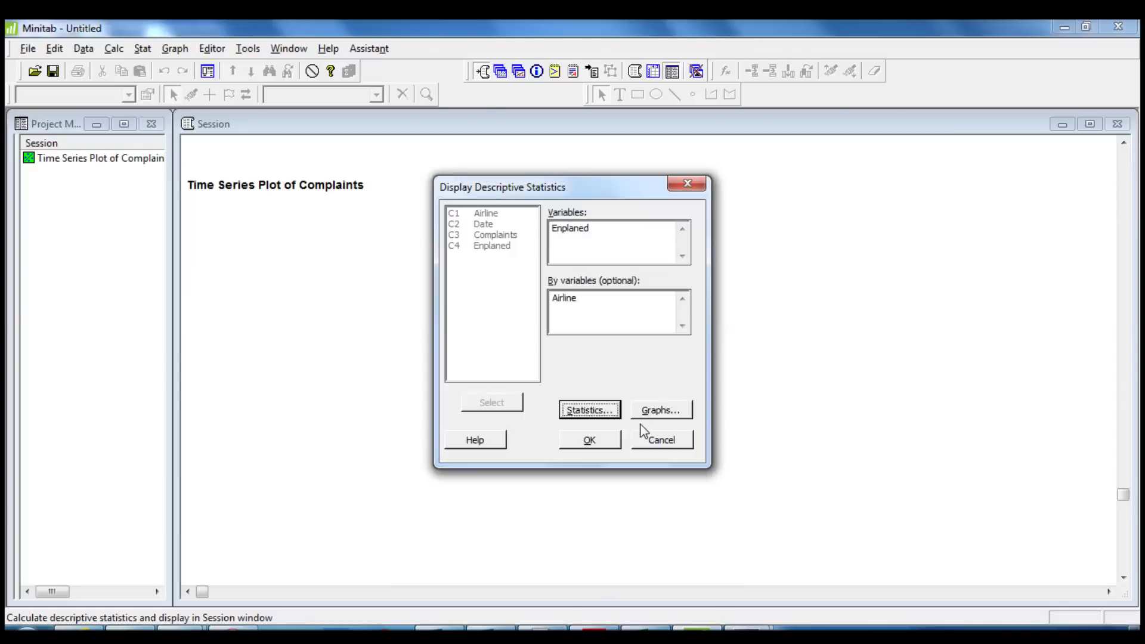
left_click(609, 440)
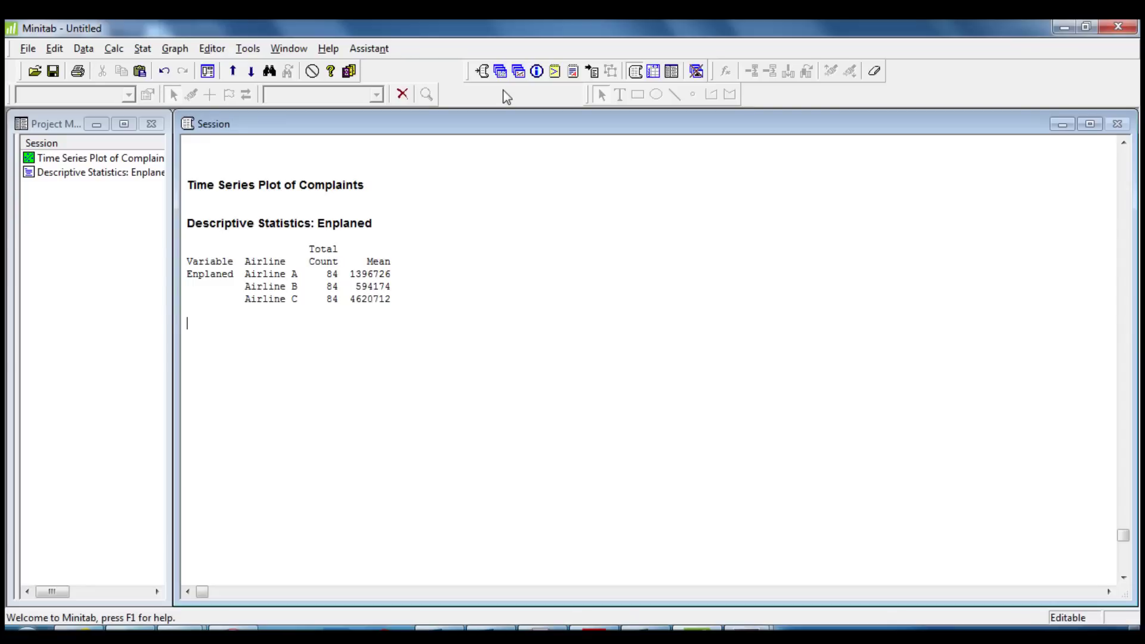
- Use the Calculator to store 'Complaints' / 'Enplaned' in column C5
left_click(502, 74)
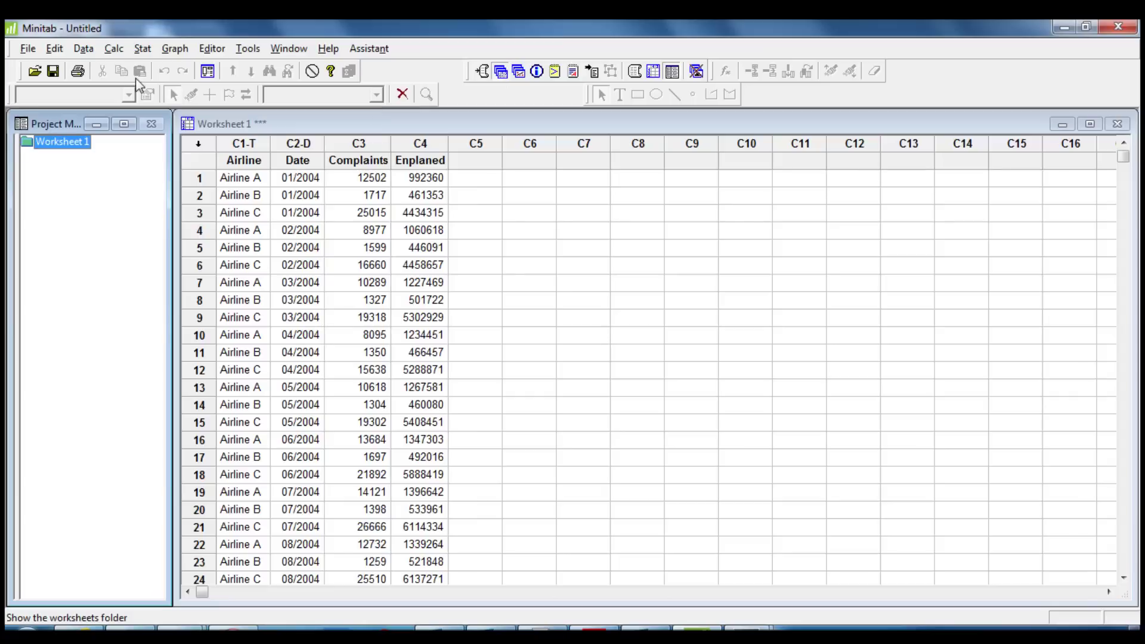
left_click(114, 49)
left_click(129, 67)
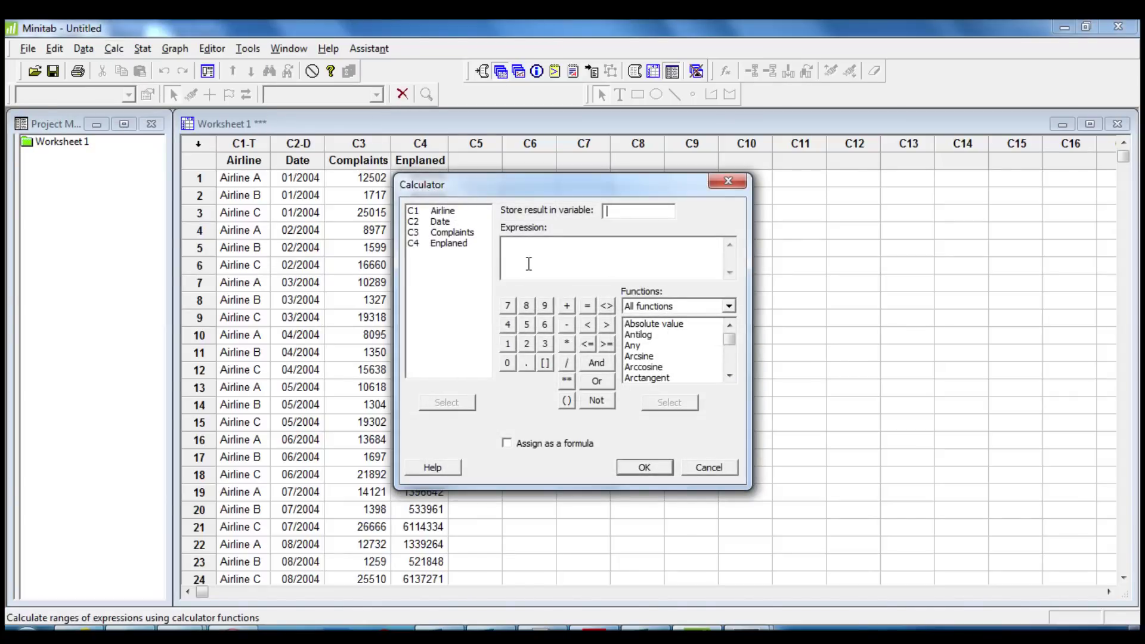
type("C5")
left_click(596, 255)
double_click(452, 232)
left_click(567, 362)
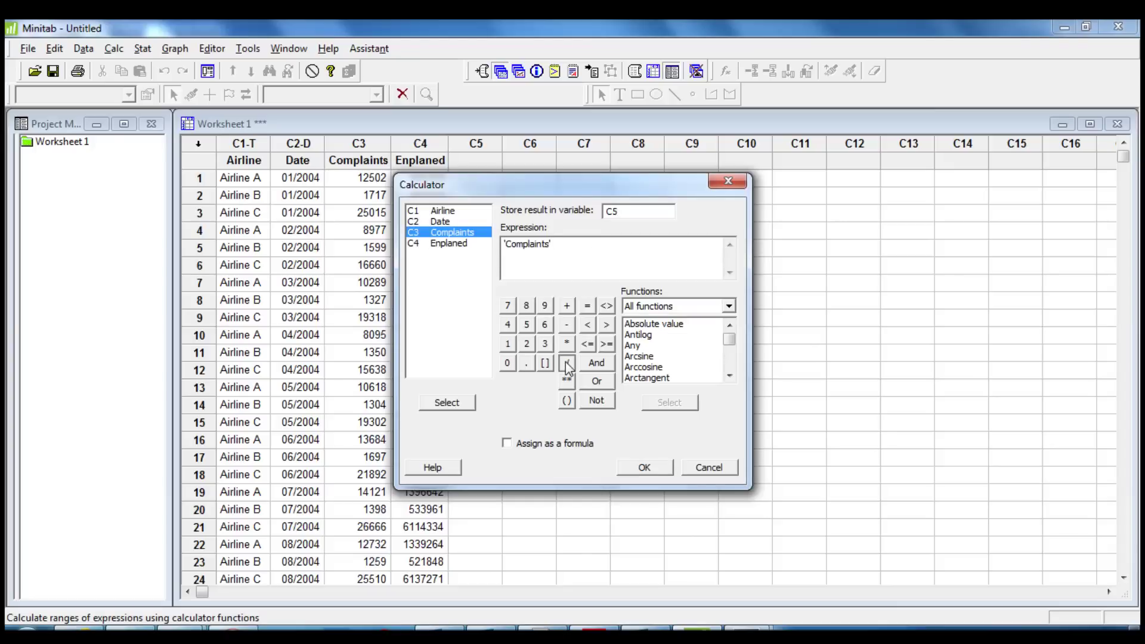
double_click(444, 246)
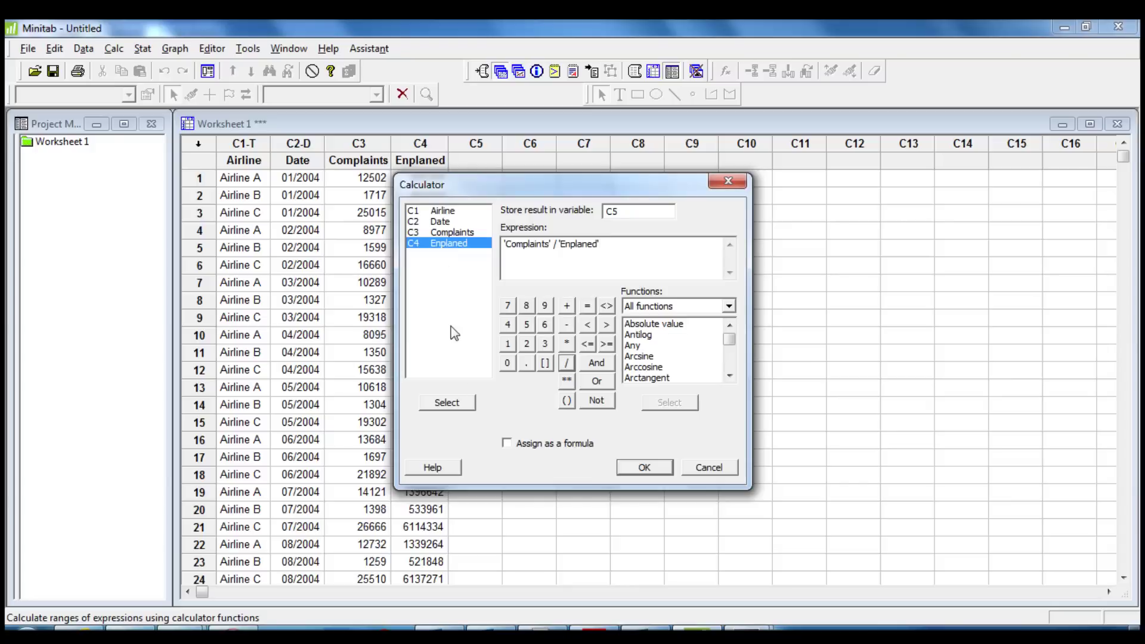
left_click(634, 467)
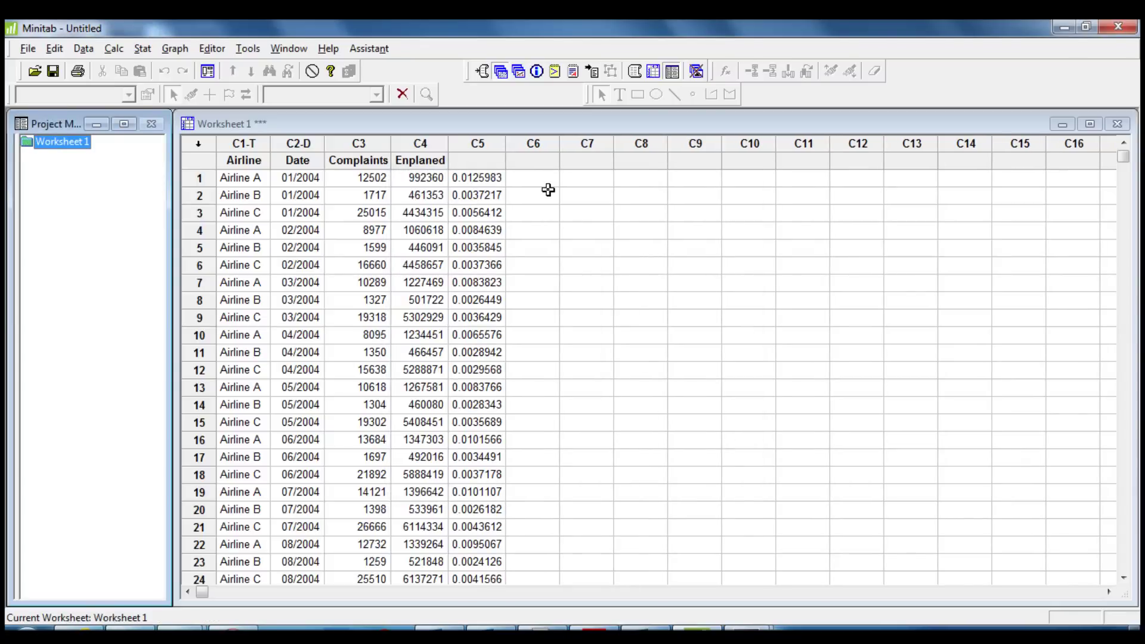
- Name column C5 'Complaints %'
left_click(494, 160)
type("Compl")
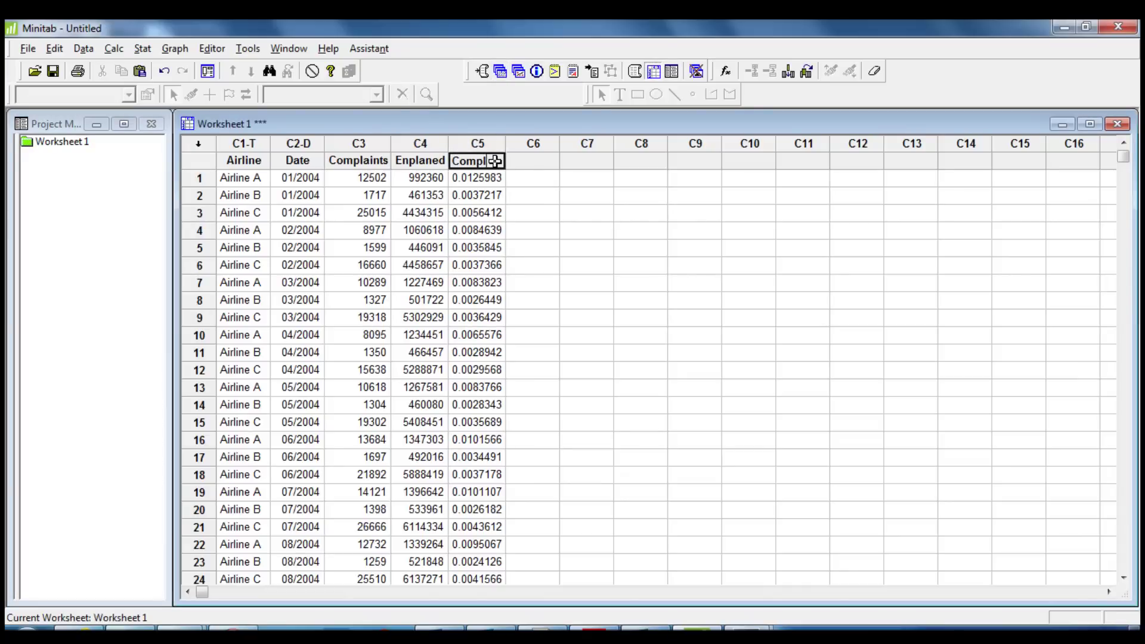
type("aints %")
left_click(601, 207)
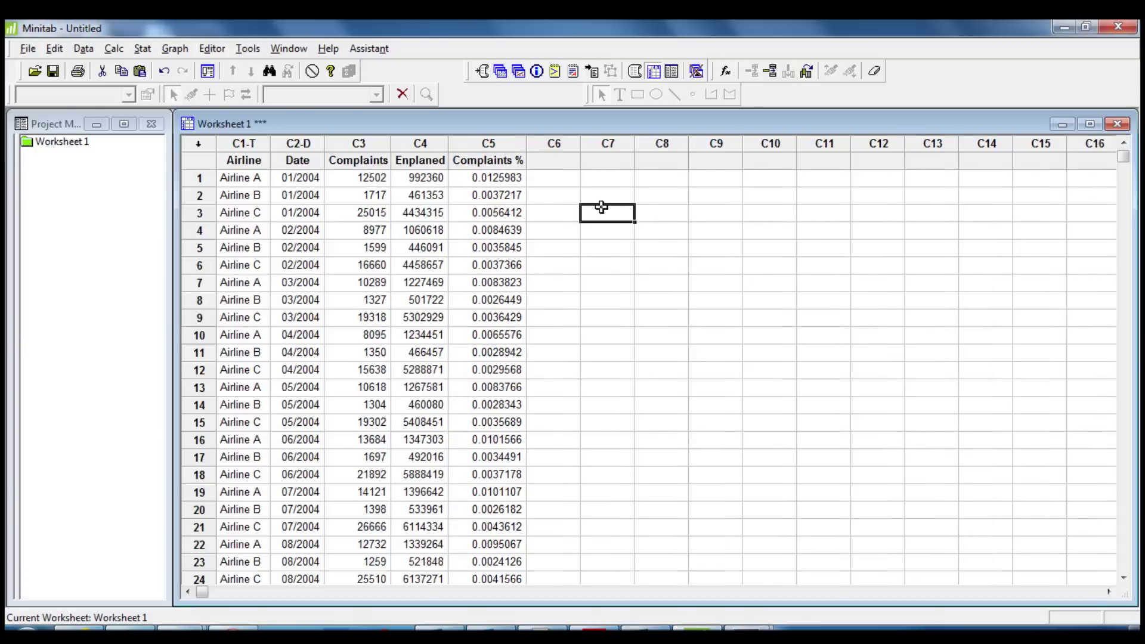
- Format the Complaints % column as Percentage with 1 decimal place
left_click(505, 143)
right_click(504, 144)
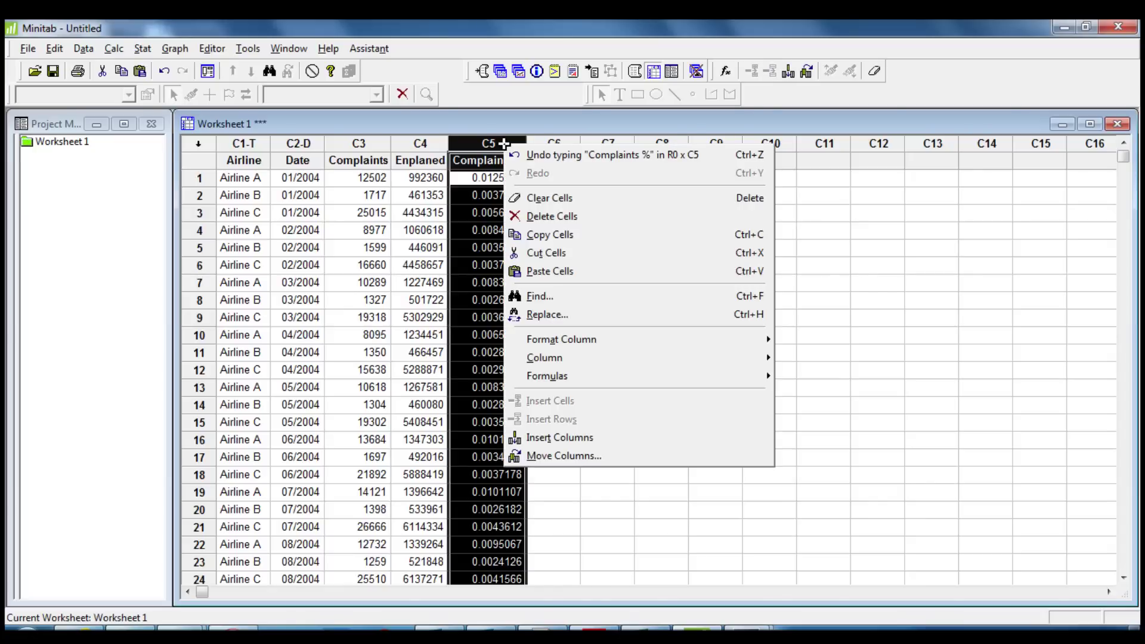
mouse_move(597, 345)
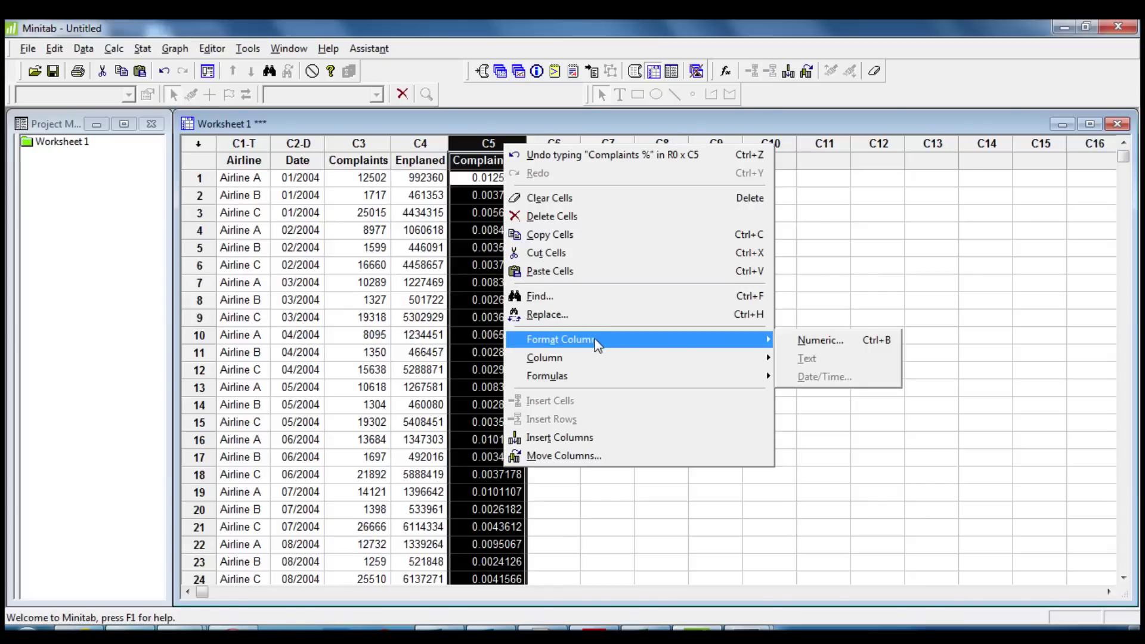
left_click(849, 352)
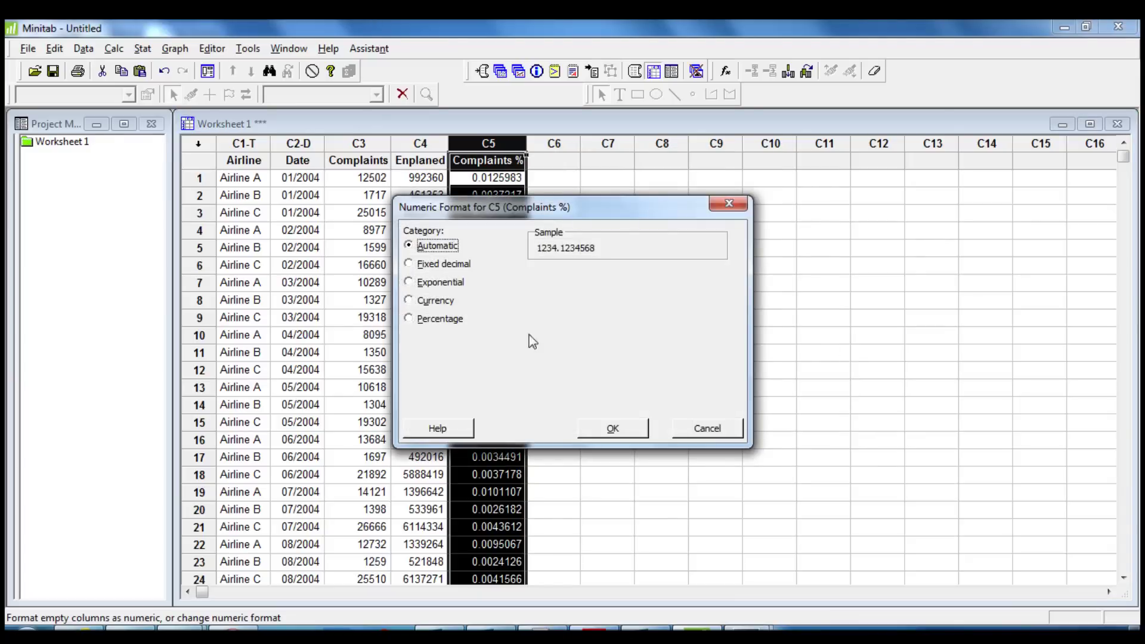
left_click(432, 320)
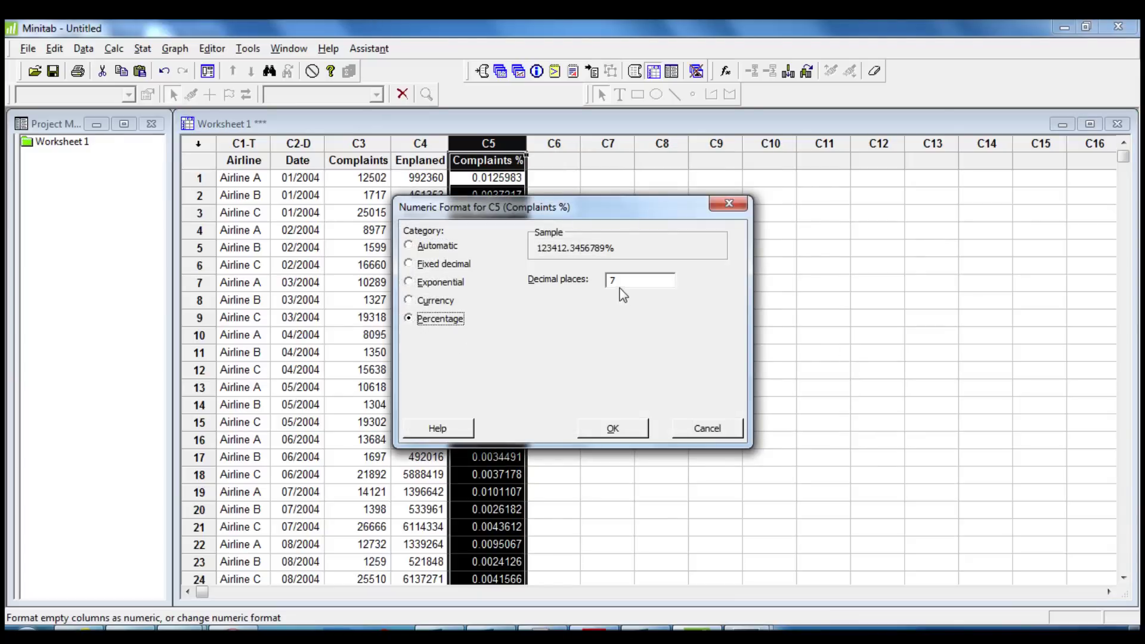
left_click_drag(623, 280, 608, 281)
type("1")
left_click(630, 430)
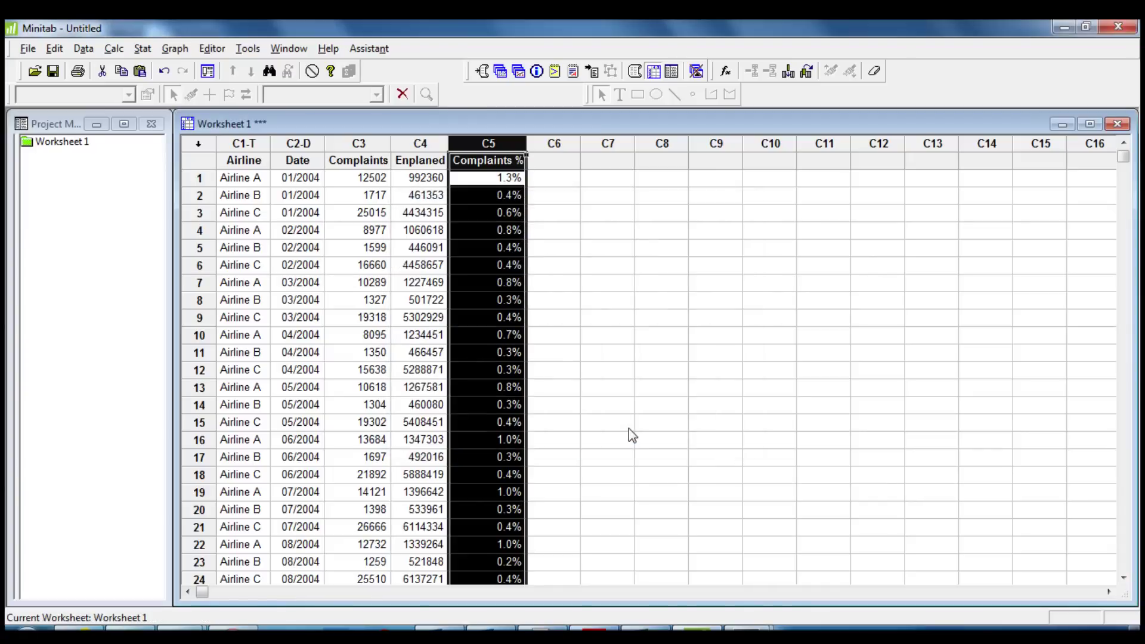
left_click(596, 266)
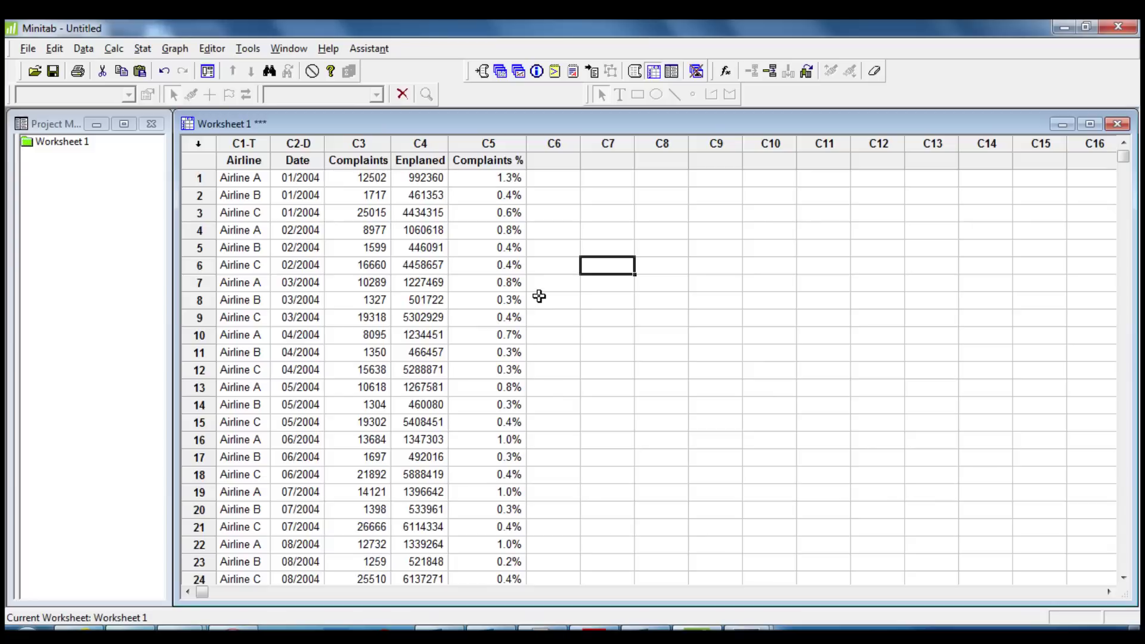
- Rerun descriptive statistics with Complaints % replacing Enplaned, still by Airline
left_click(143, 50)
mouse_move(158, 73)
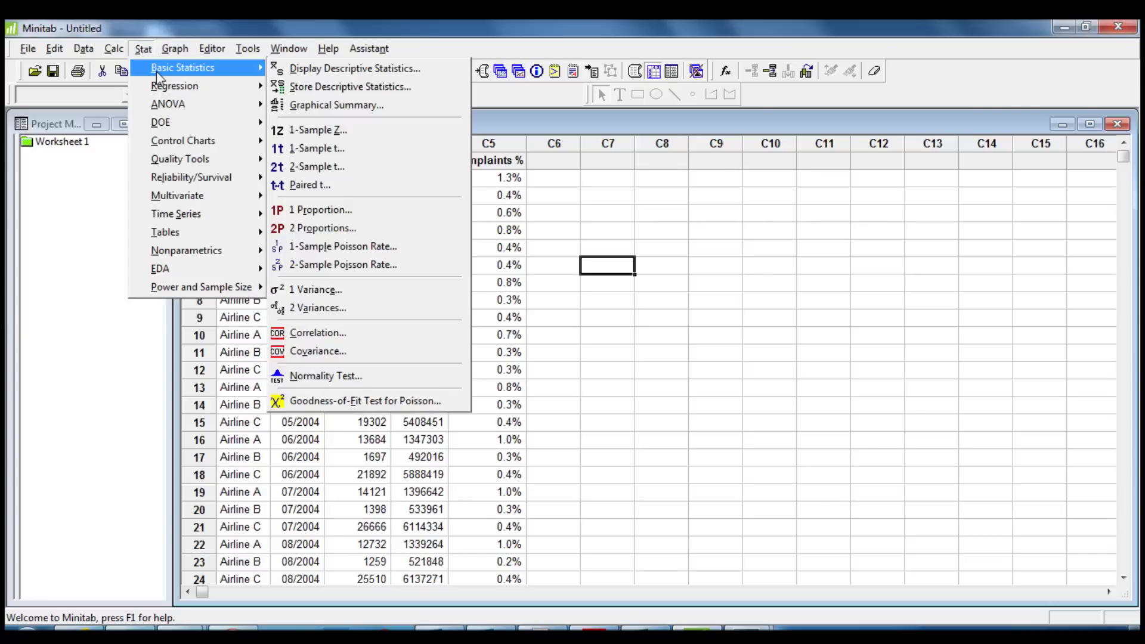
left_click(358, 73)
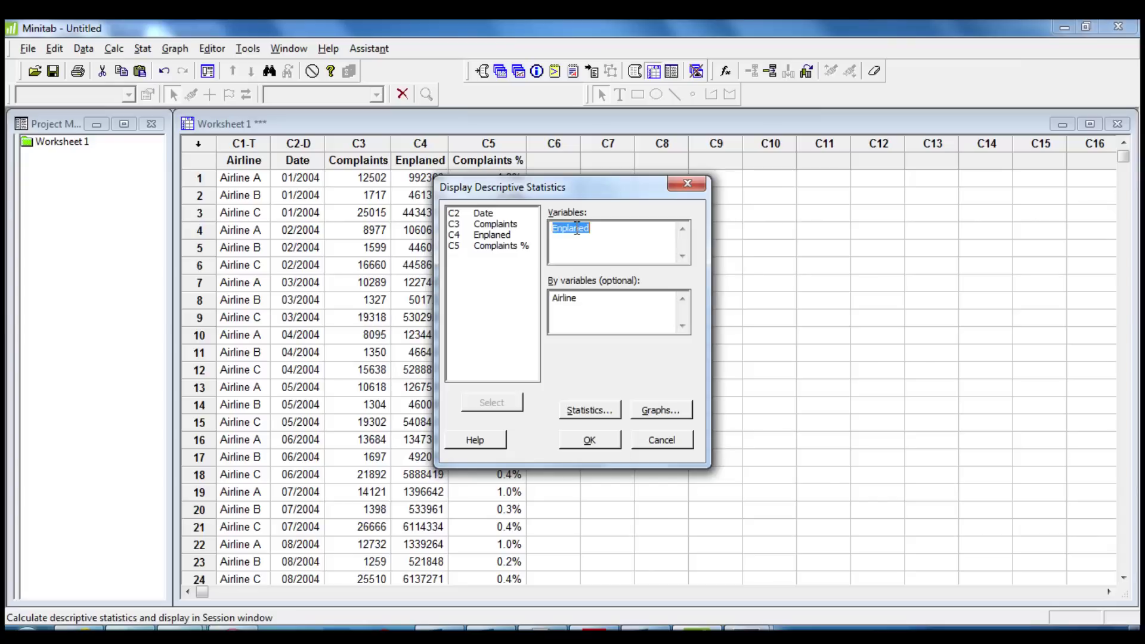
key("Delete")
double_click(501, 245)
left_click(600, 445)
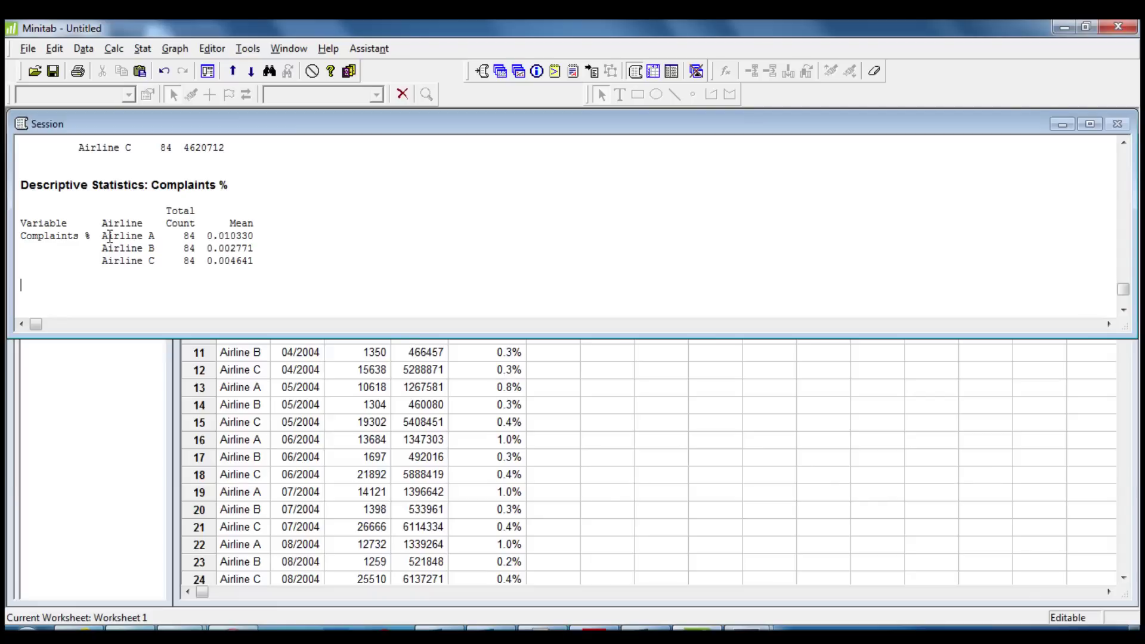
- Inspect Airline A's result in the output, then bring the worksheet to the front
left_click_drag(105, 236, 161, 236)
left_click(282, 238)
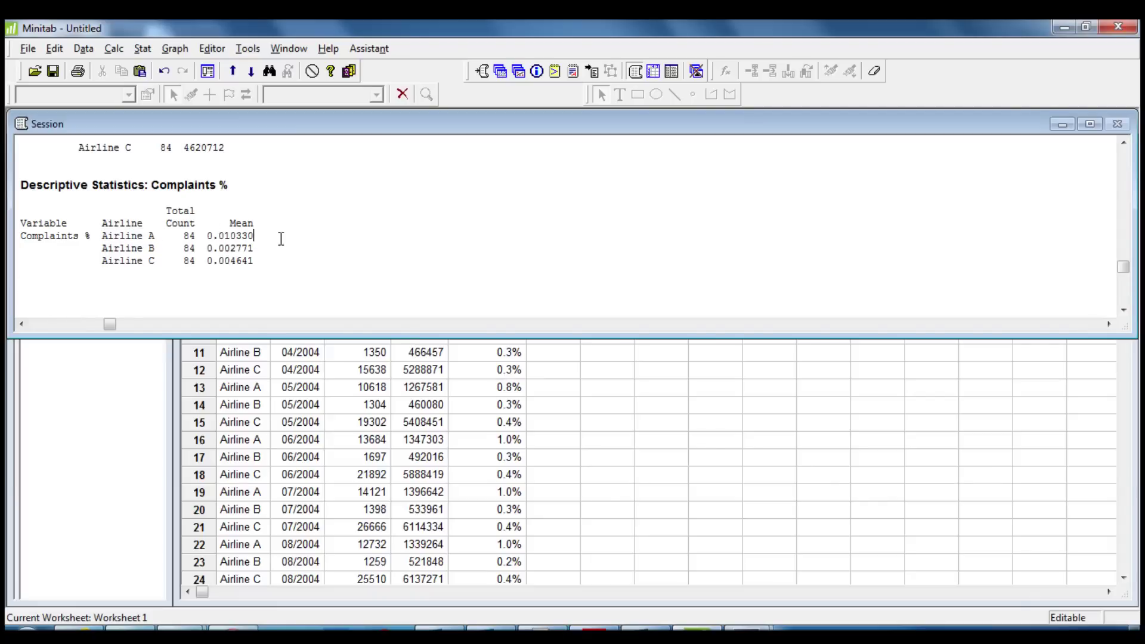
left_click(595, 363)
left_click(594, 362)
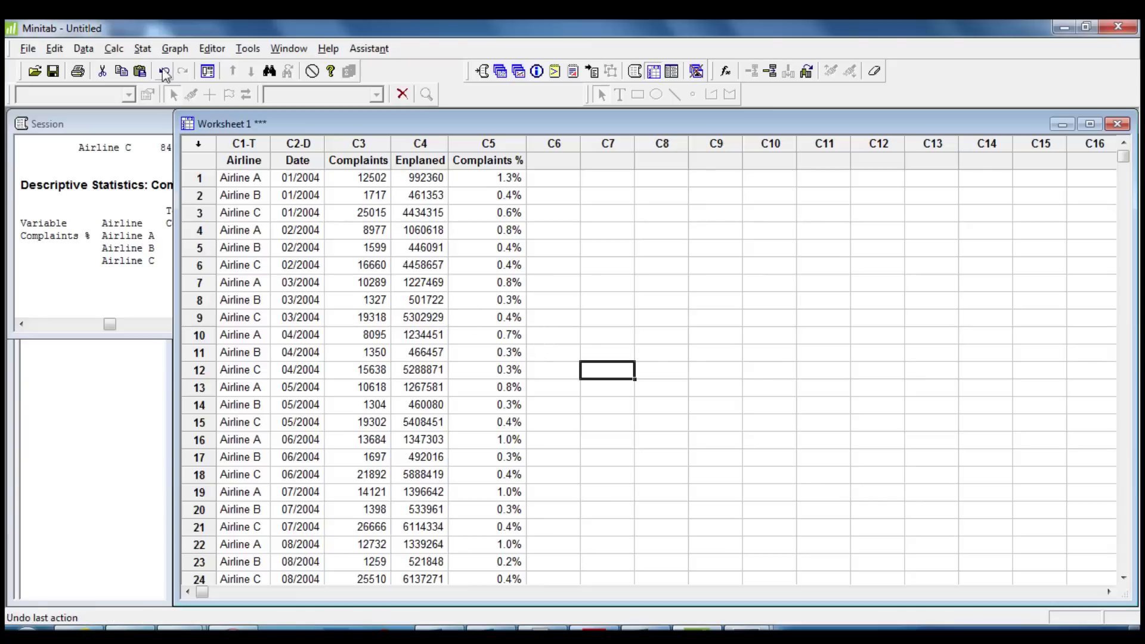
left_click(176, 49)
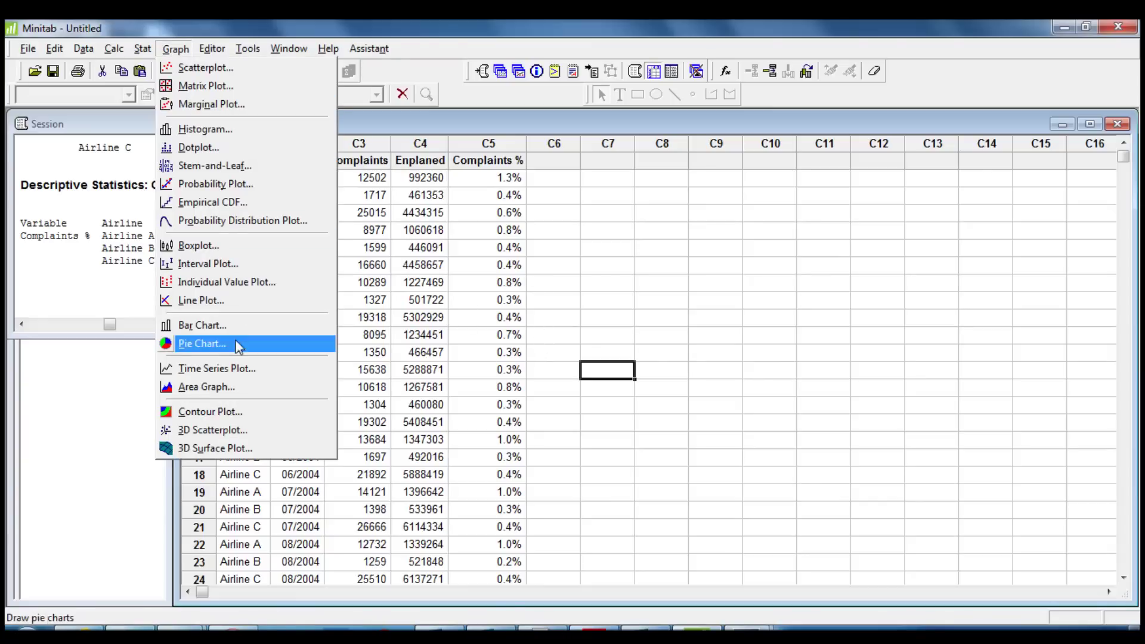
- Draw a With Groups time series plot of Complaints % by Airline and enlarge it
left_click(238, 369)
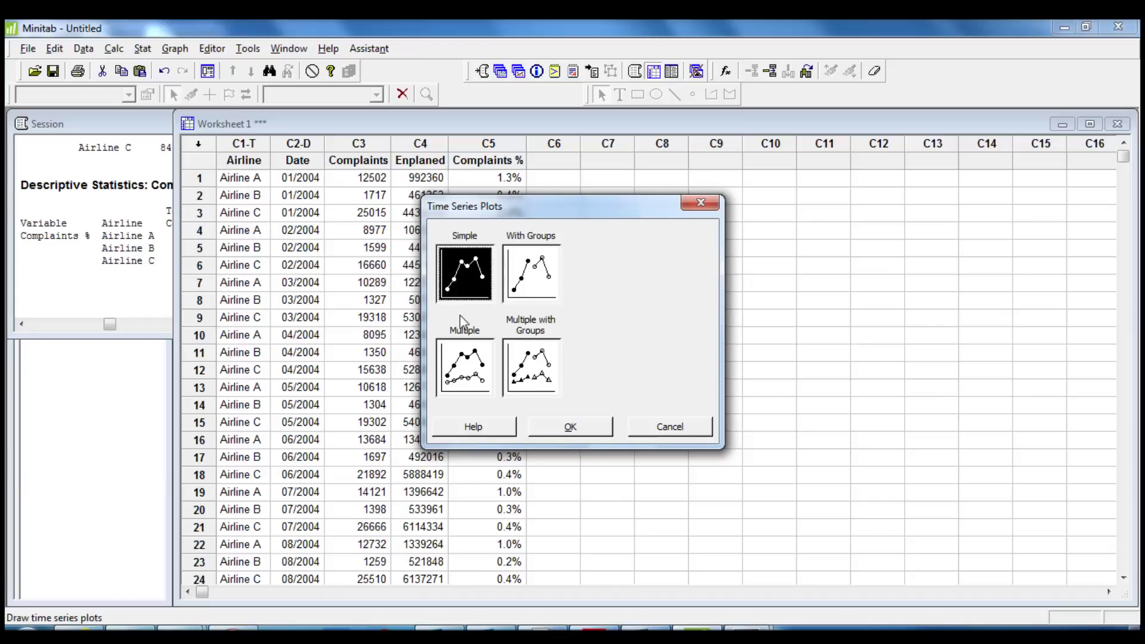
left_click(519, 274)
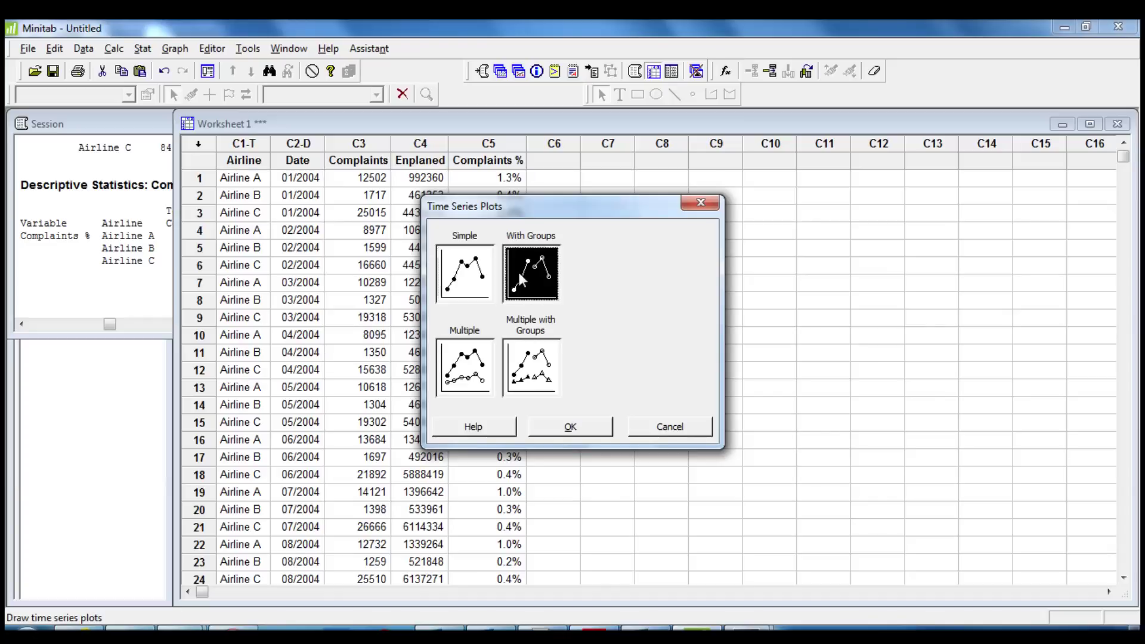
left_click(567, 427)
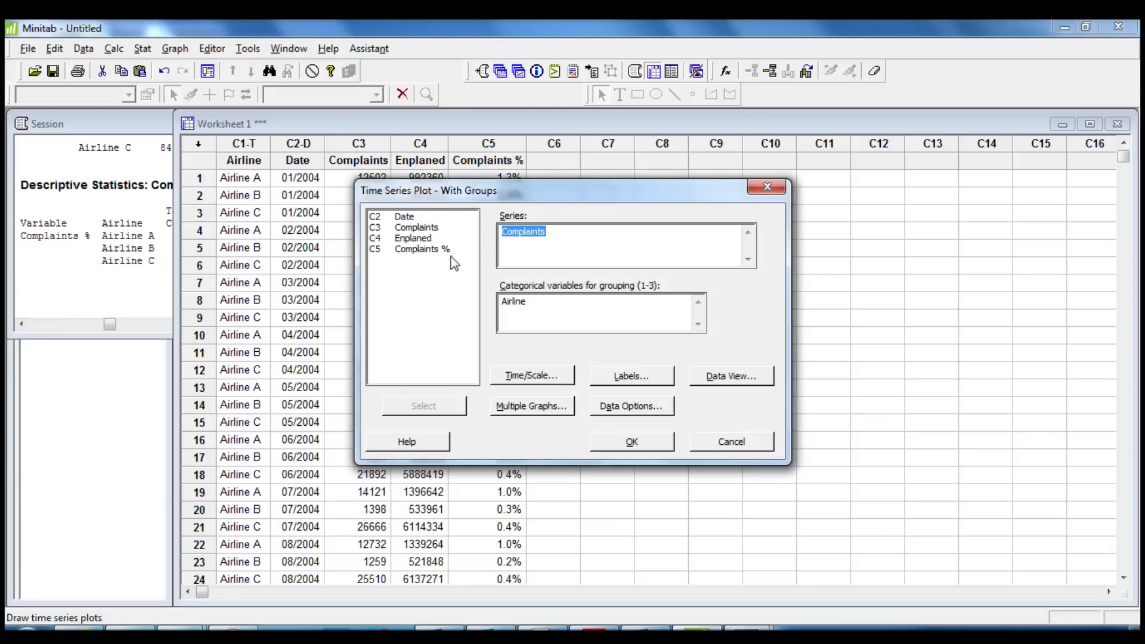
double_click(422, 248)
left_click(630, 442)
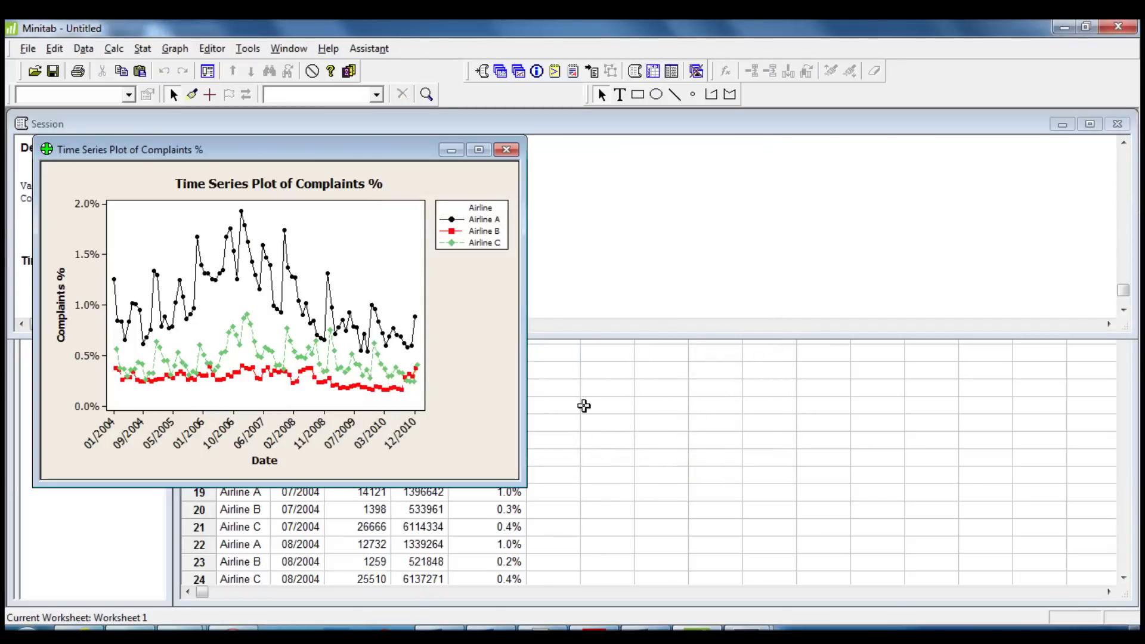
left_click(479, 149)
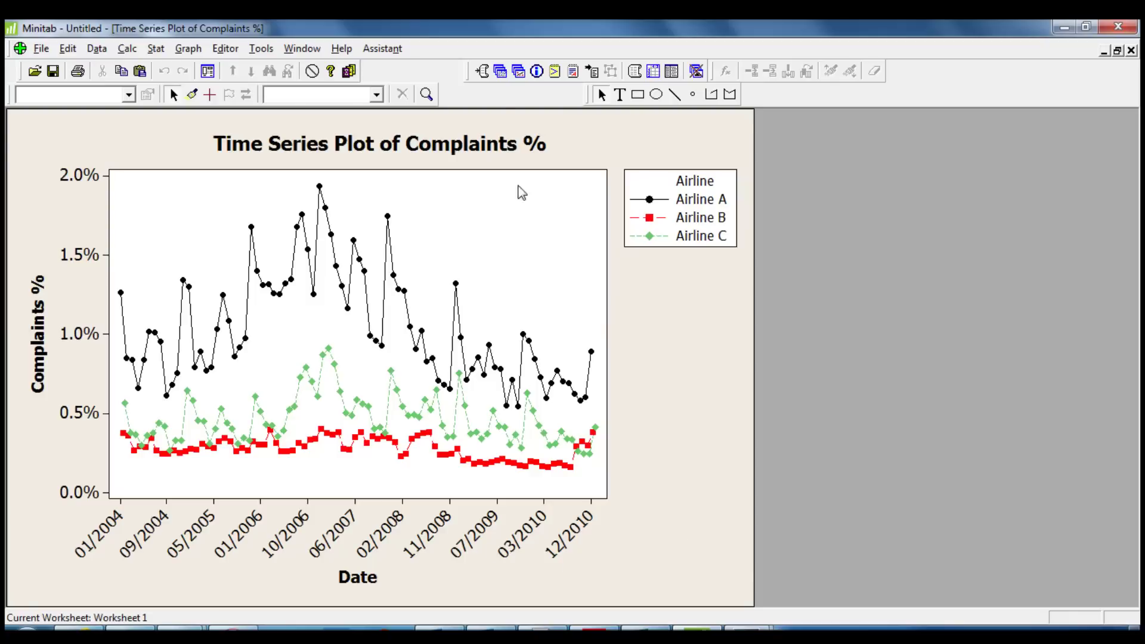
- Return to Worksheet 1 and begin naming the new column C6
left_click(500, 71)
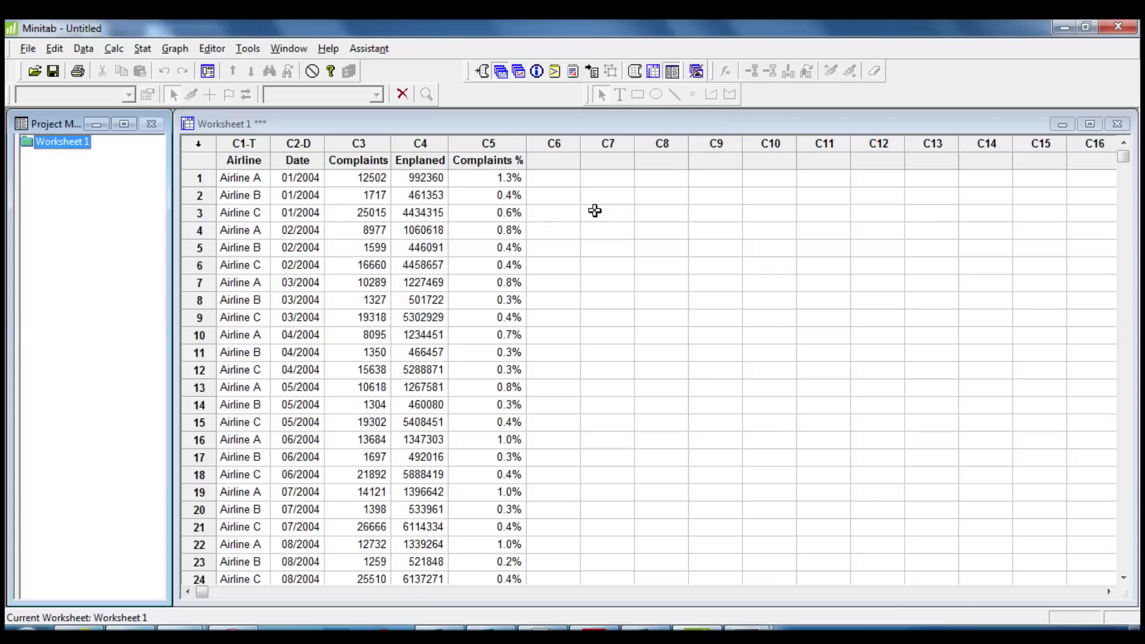
left_click(559, 160)
- Name column C6 'Month' and fill it with month numbers extracted from Date
type("Mo")
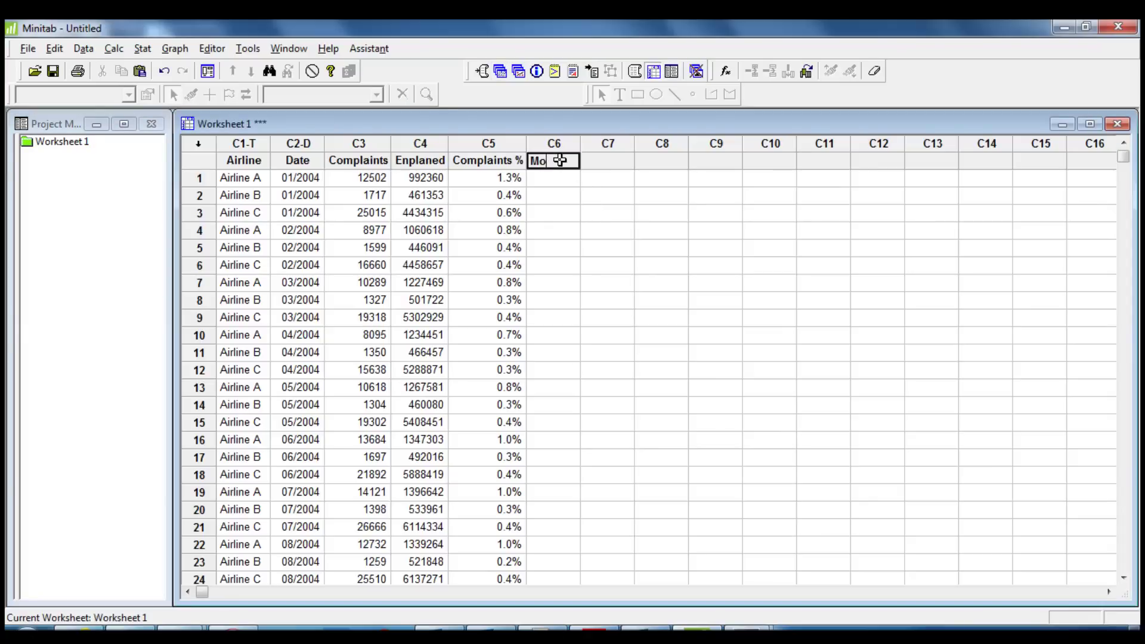
type("nth")
key("Return")
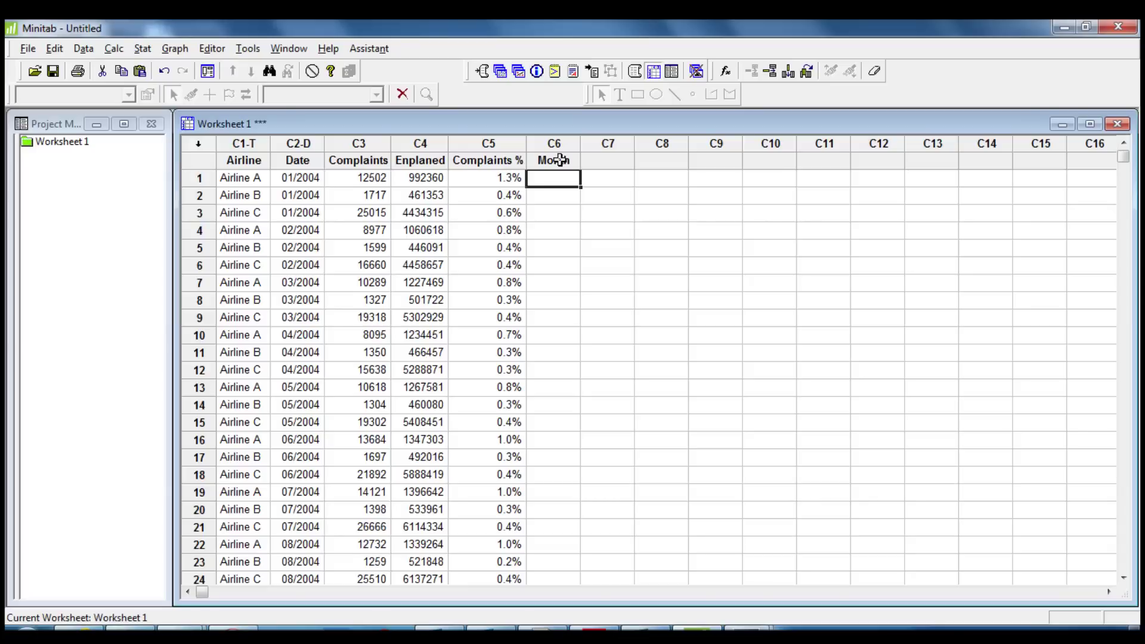
left_click(84, 50)
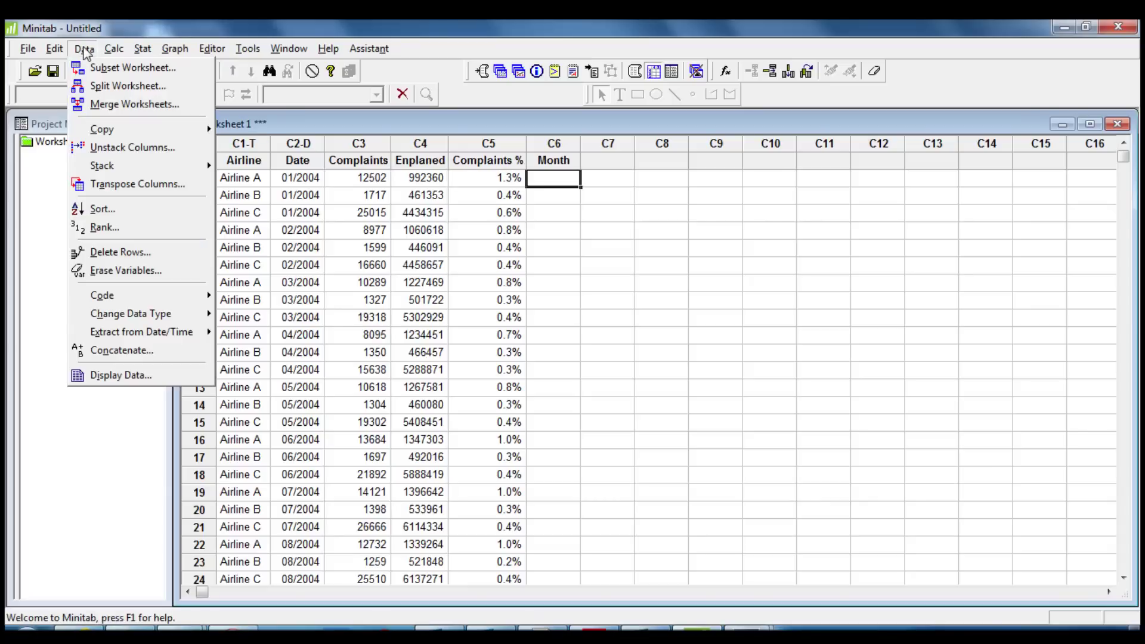
mouse_move(150, 338)
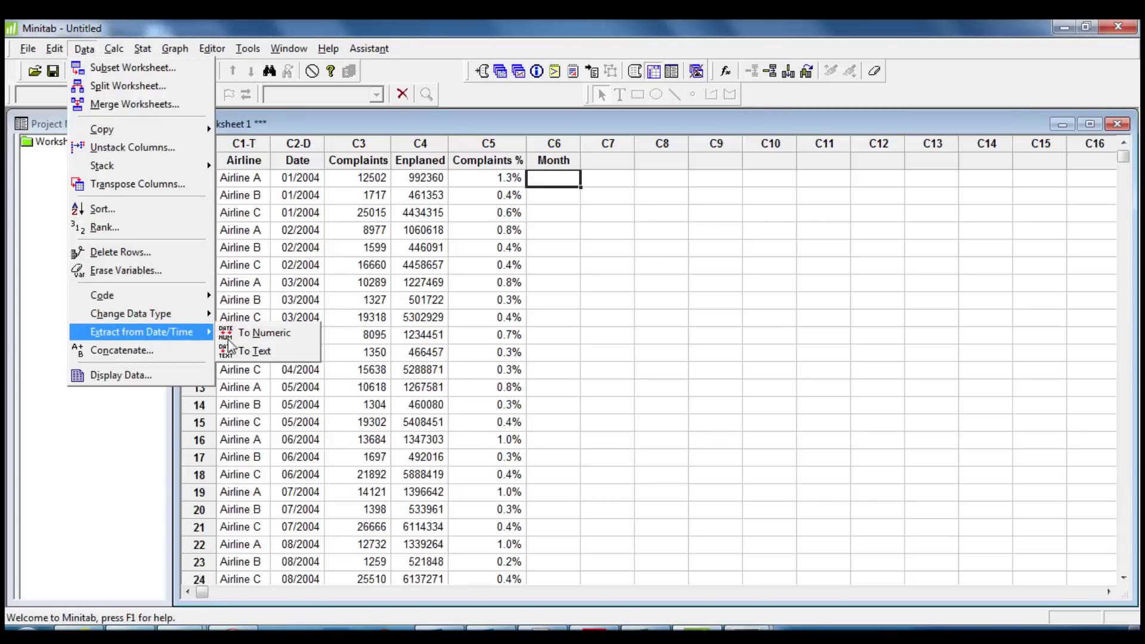
left_click(272, 337)
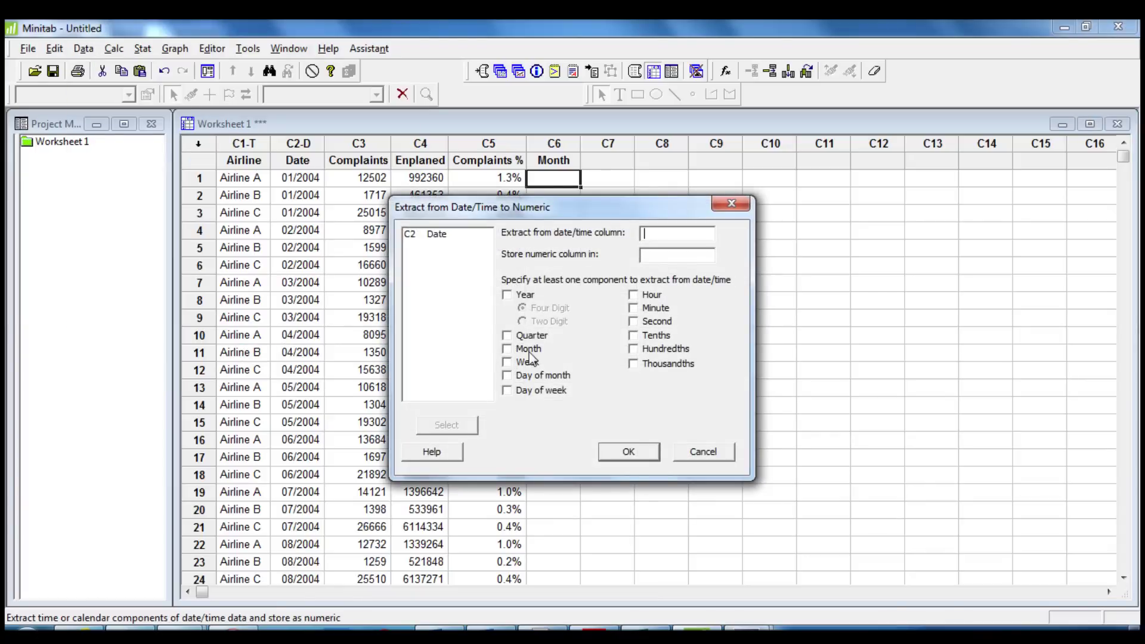
left_click(529, 351)
double_click(442, 237)
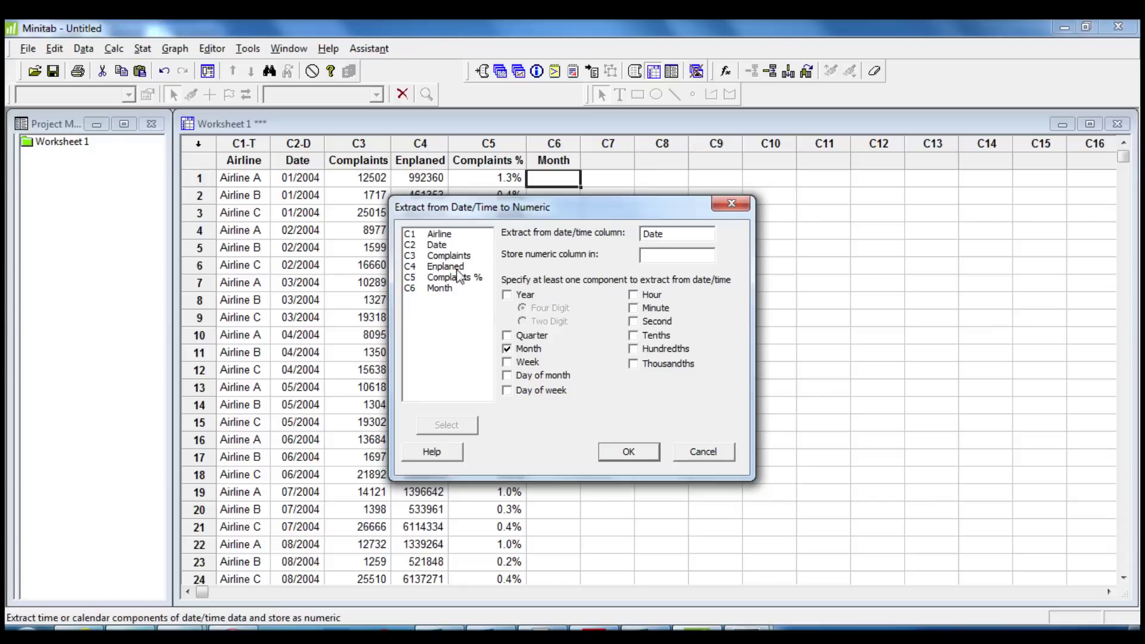
double_click(444, 288)
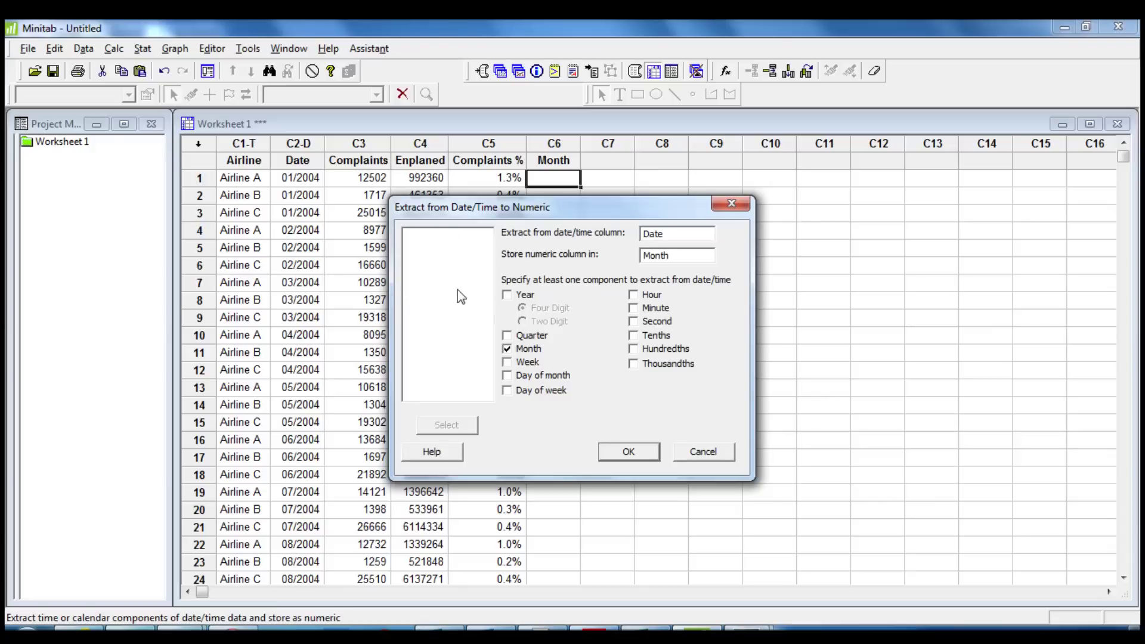
left_click(635, 455)
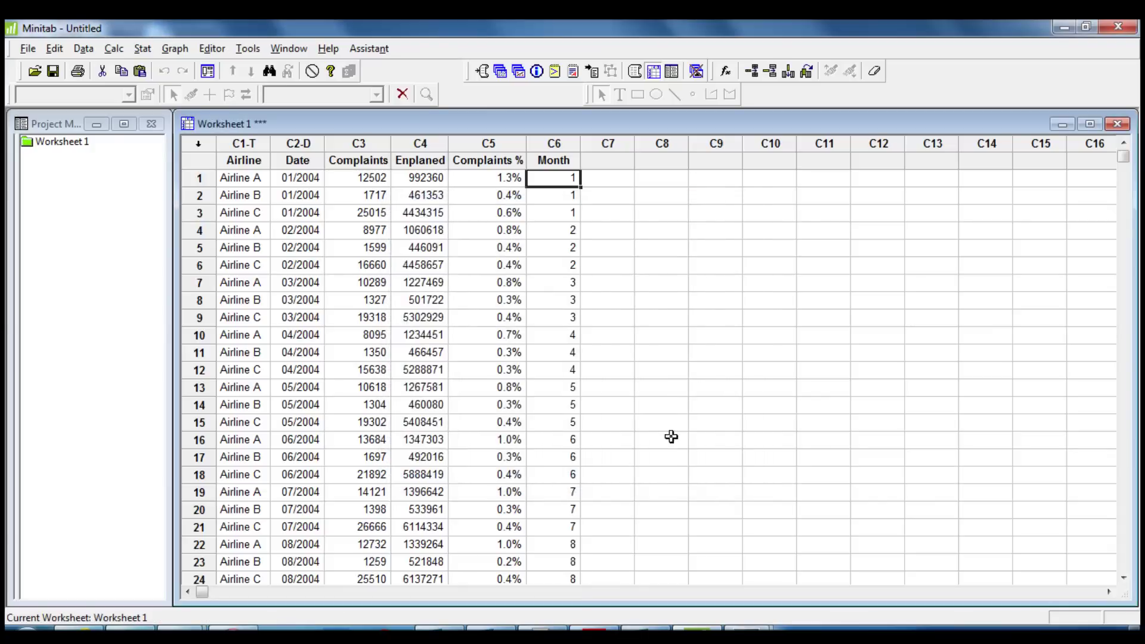
left_click(696, 385)
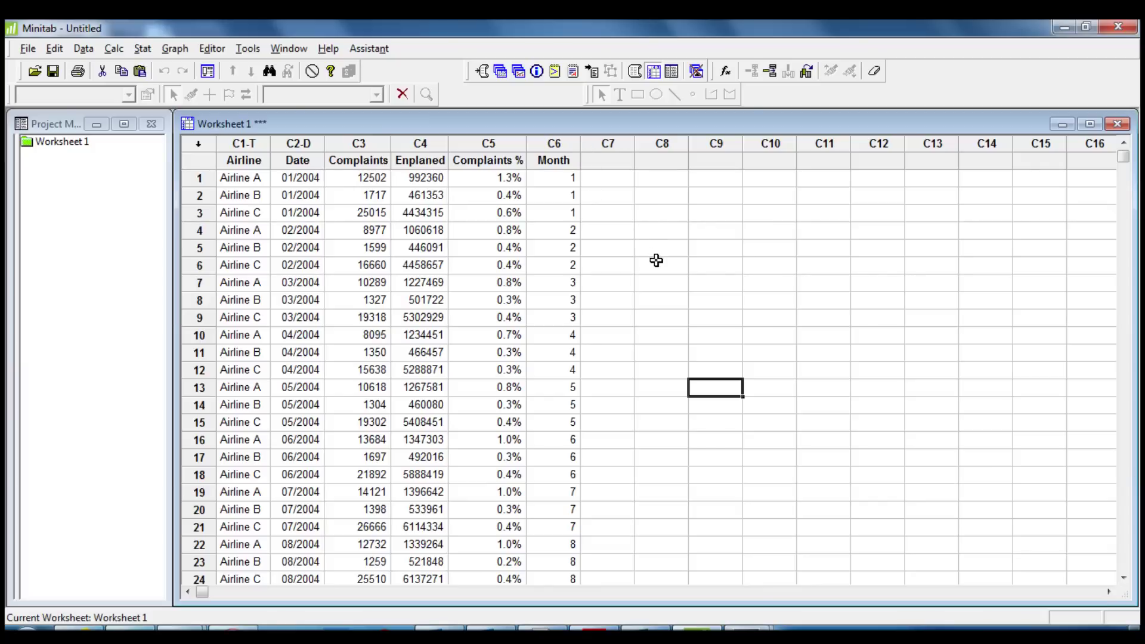
- Store only the mean of Complaints % grouped by Airline and Month, dropping the nonmissing count
left_click(143, 49)
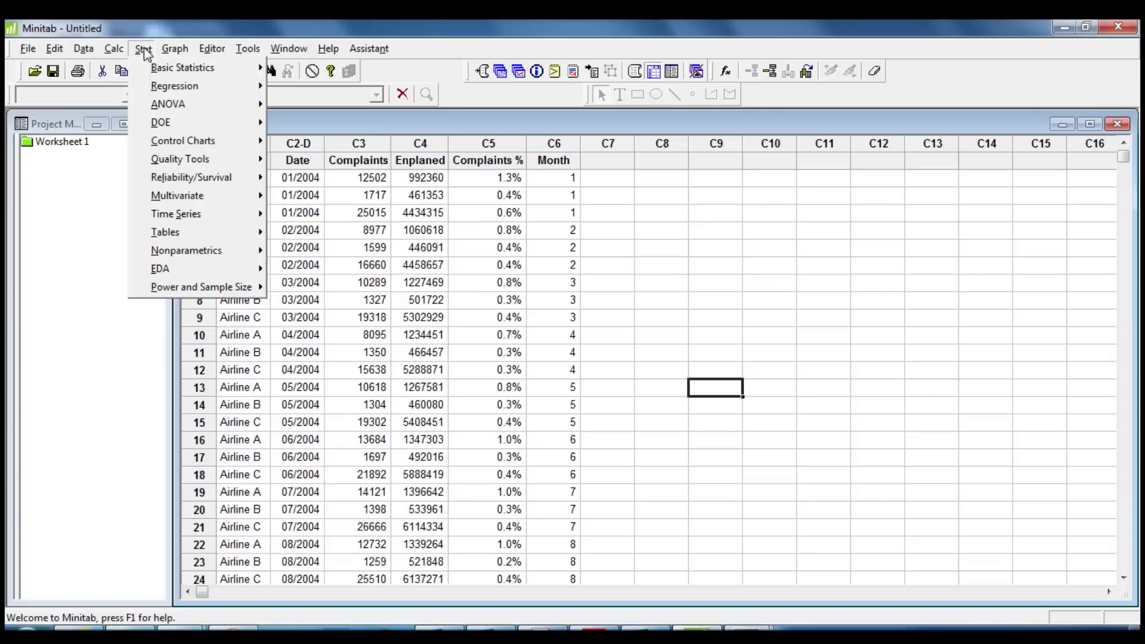
mouse_move(154, 69)
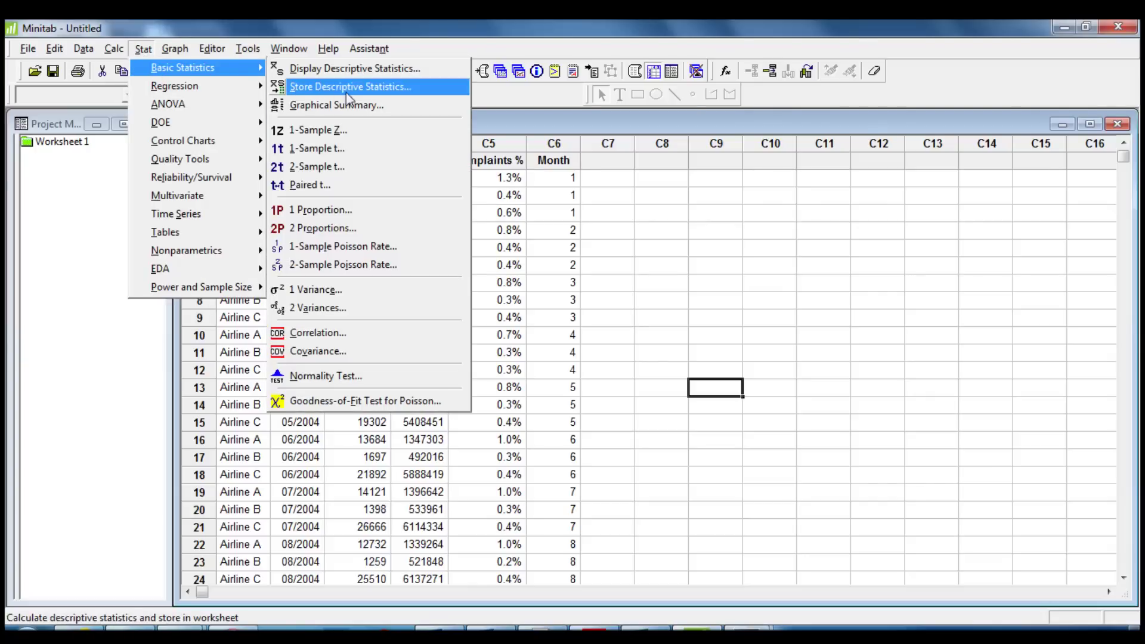
left_click(391, 91)
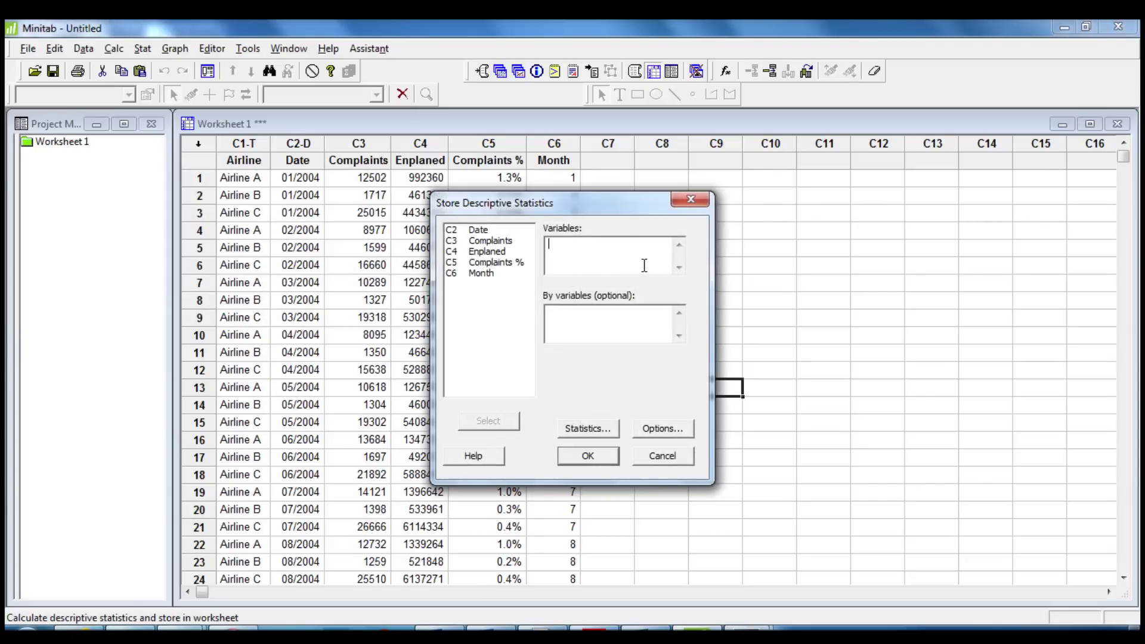
left_click(500, 266)
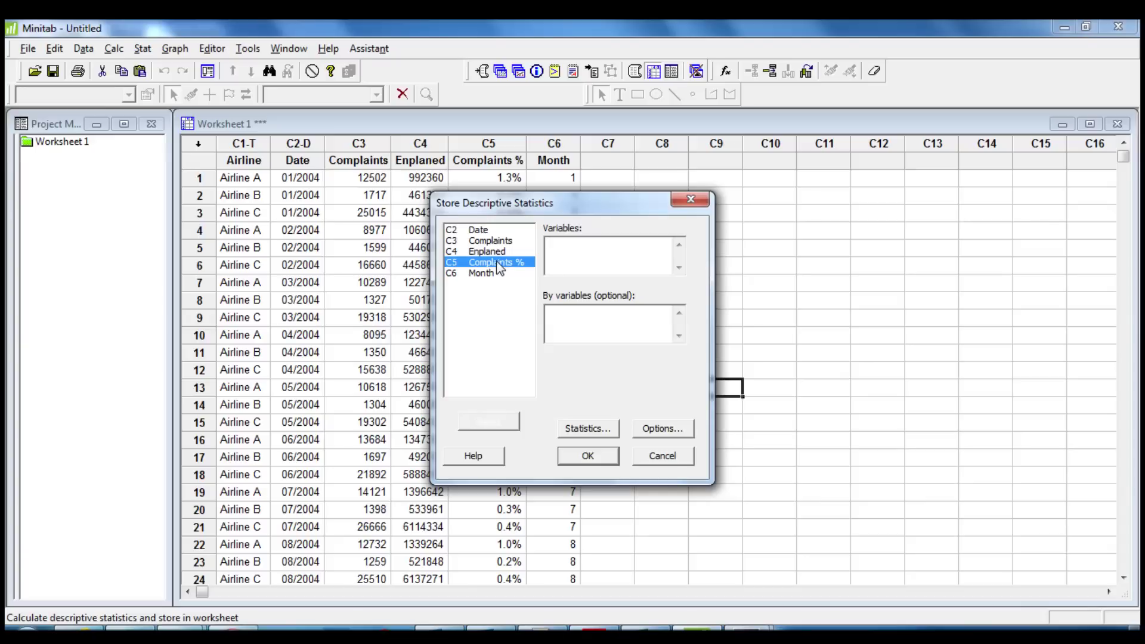
double_click(500, 266)
left_click(588, 321)
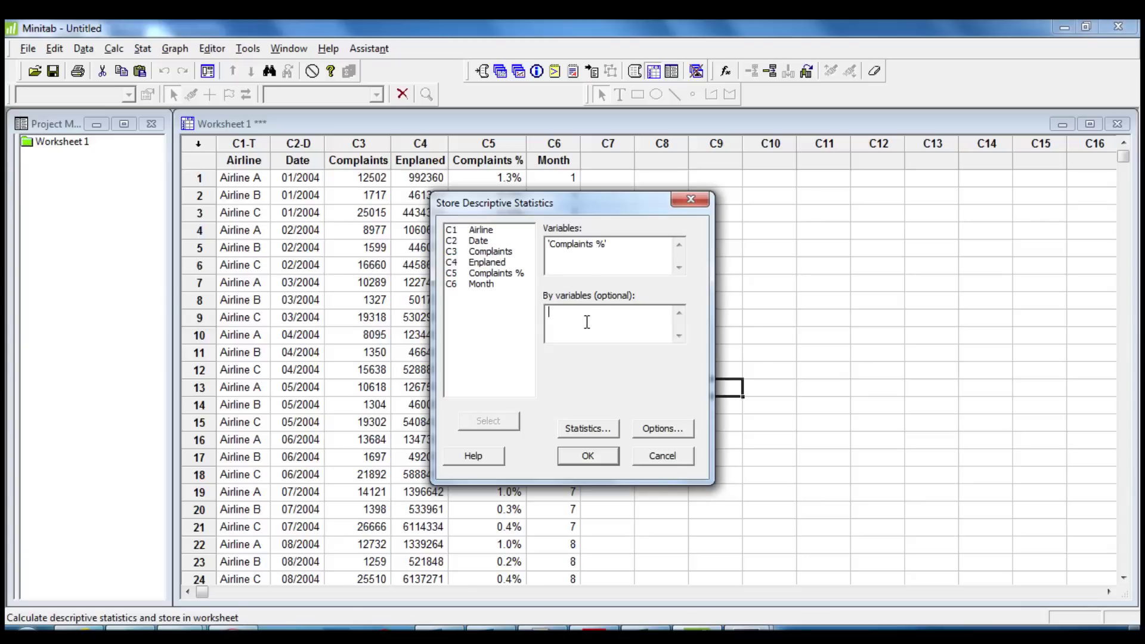
double_click(487, 232)
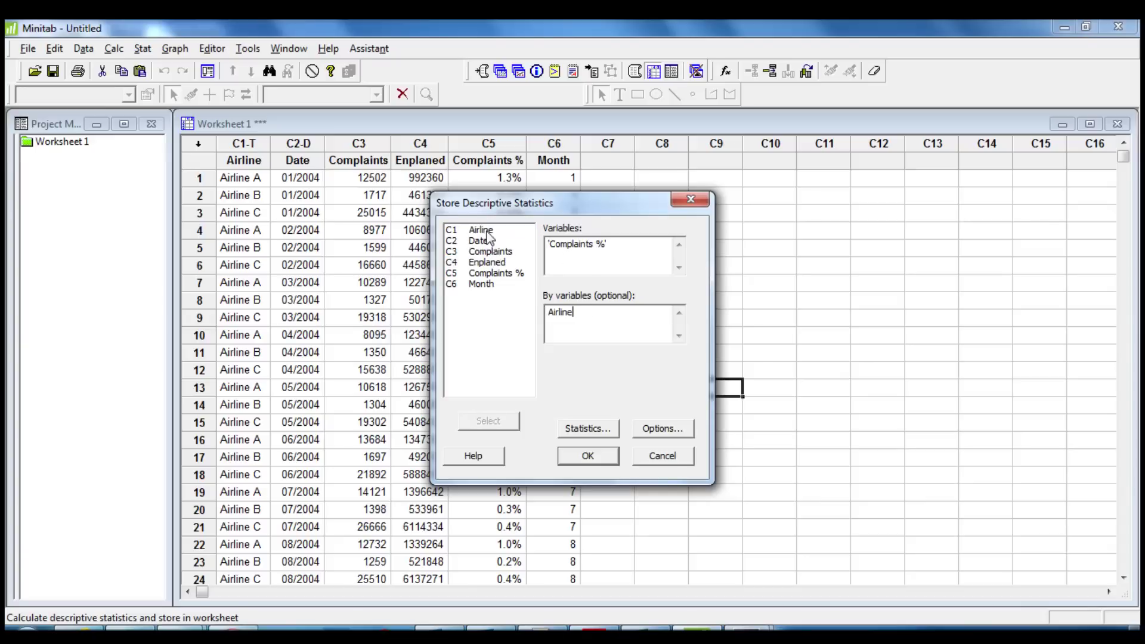
double_click(486, 284)
left_click(602, 435)
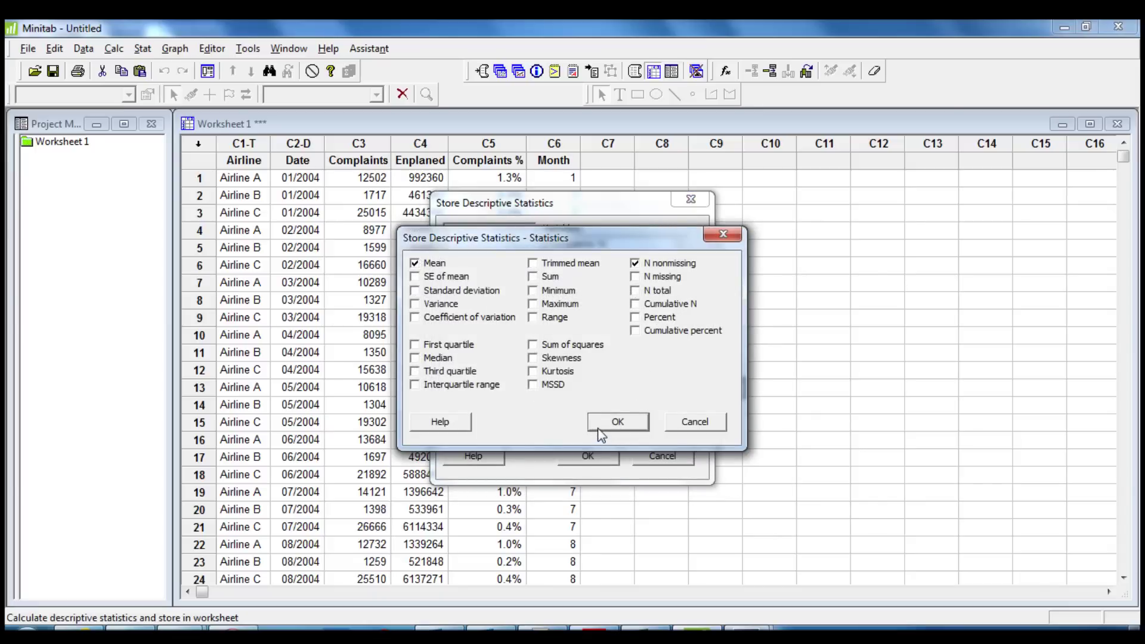
left_click(635, 263)
left_click(614, 422)
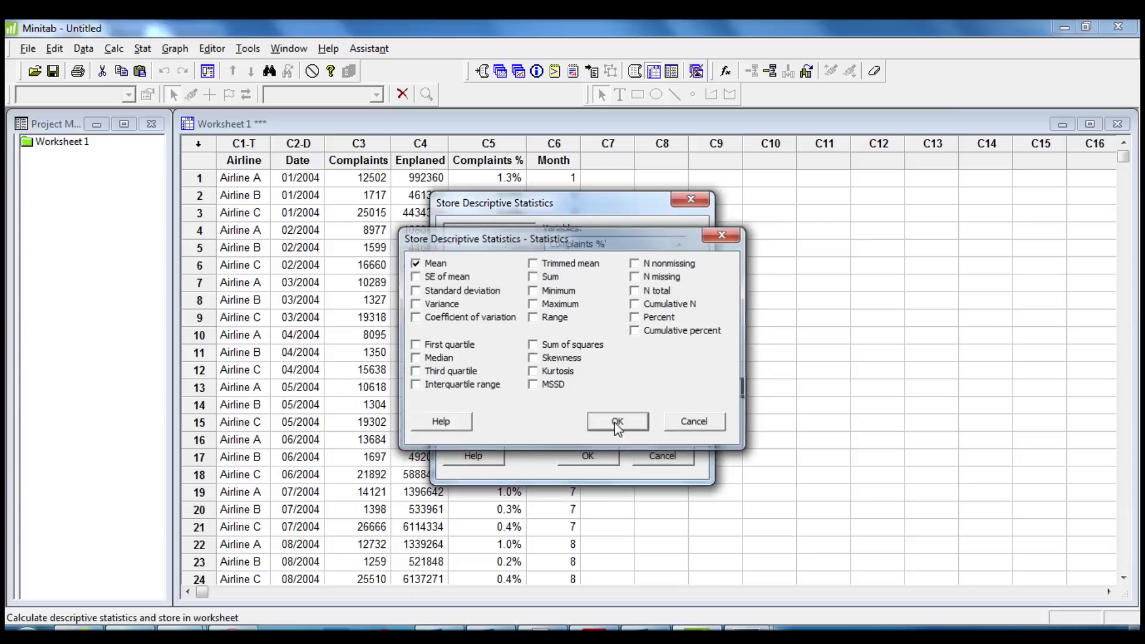
left_click(600, 457)
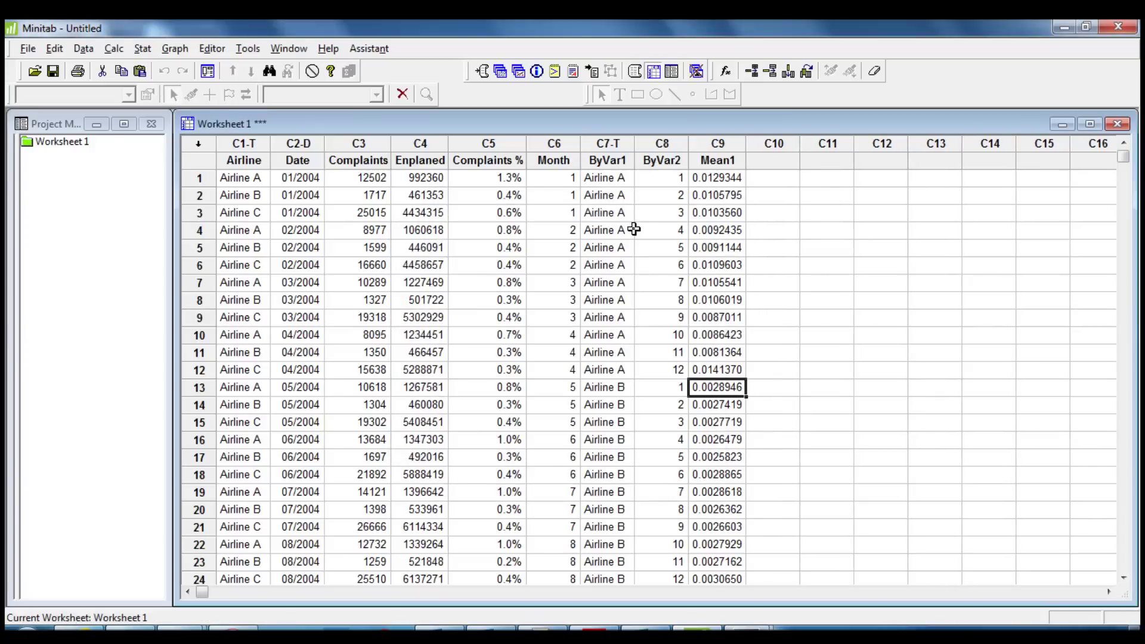
- Rename ByVar1, ByVar2 and Mean1 to 'By airline', 'By month' and 'Average Complaints %'
left_click(615, 162)
type("By a")
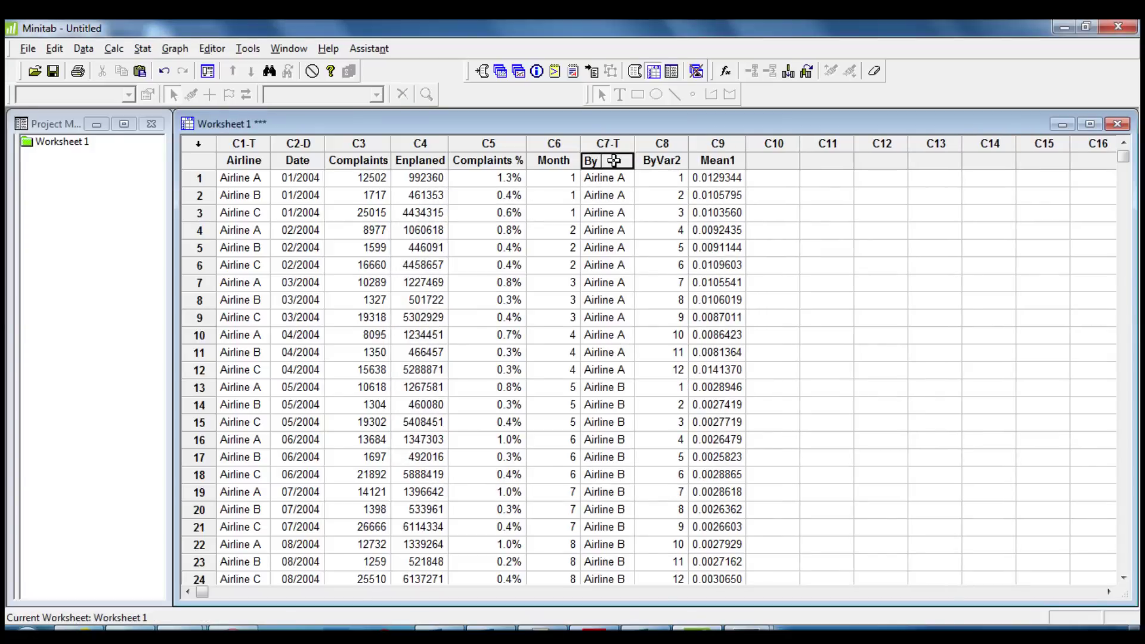
type("irline")
key("Tab")
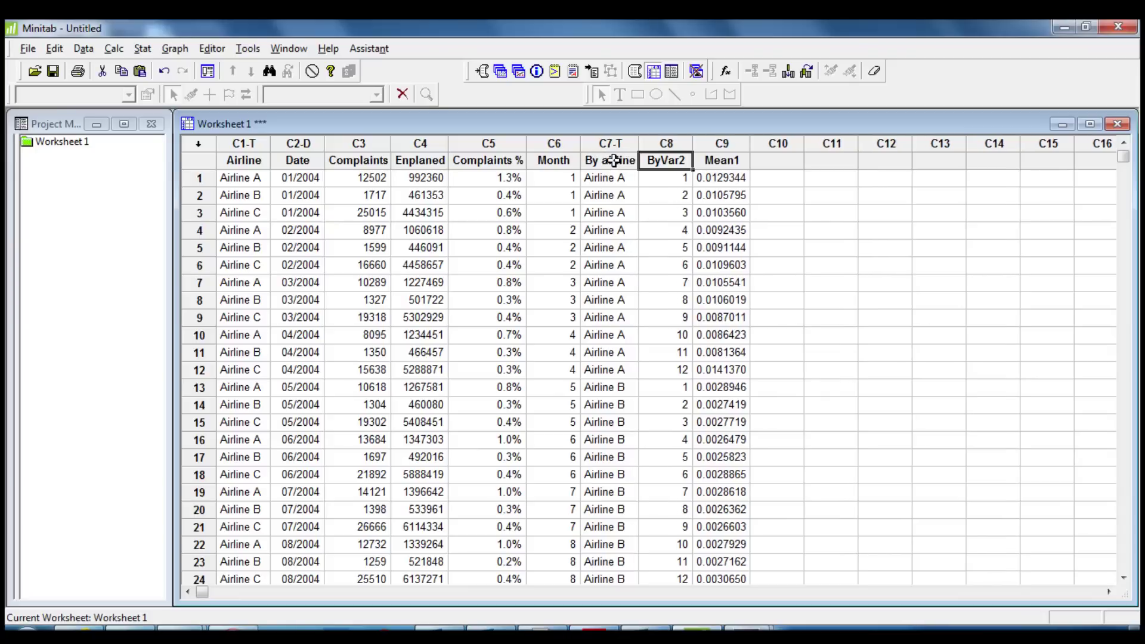
type("By month")
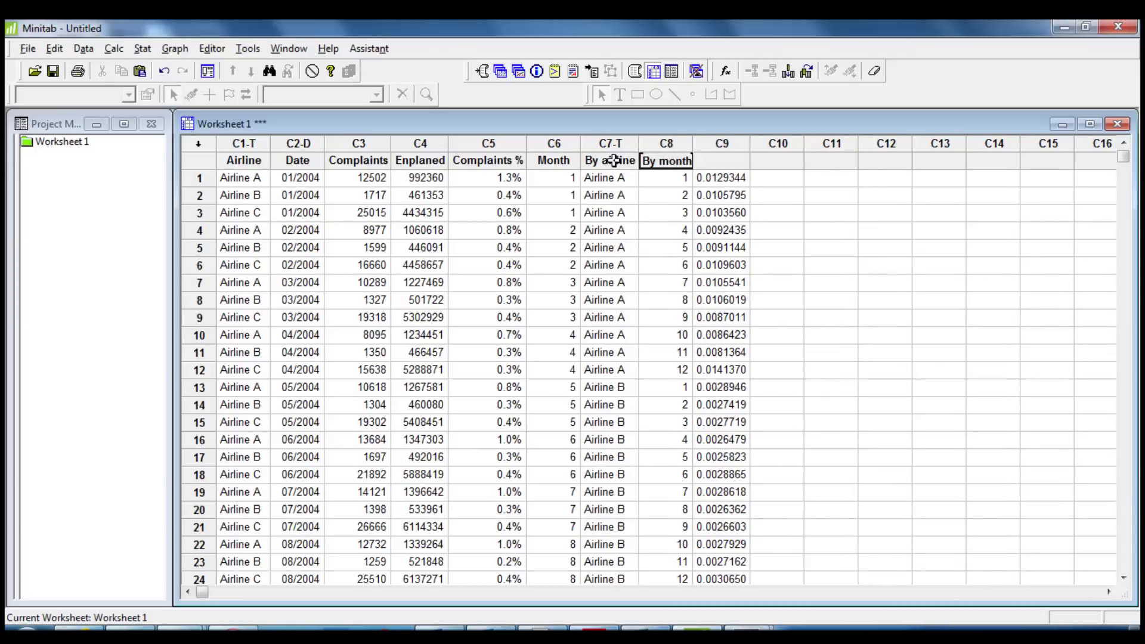
key("Tab")
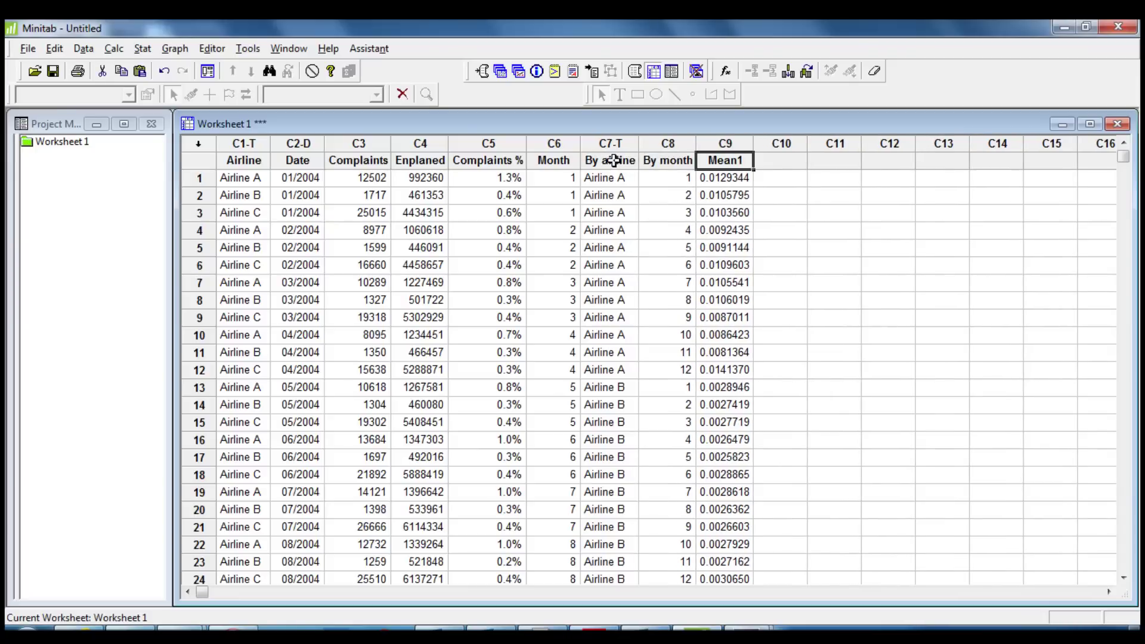
type("Avea")
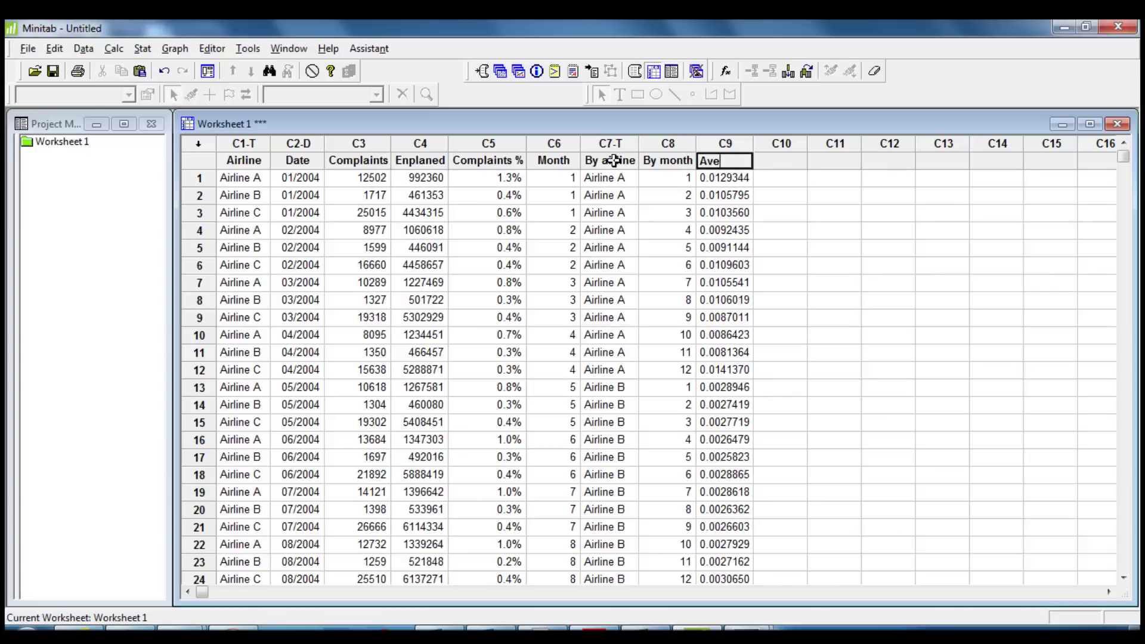
type("age Complain")
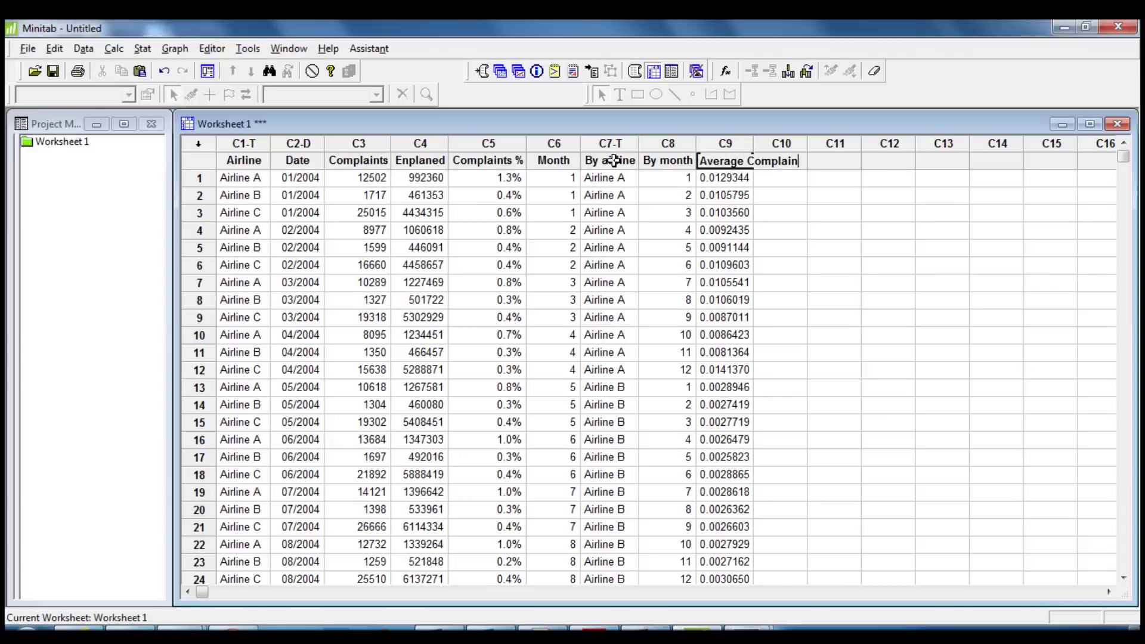
type("ts %")
key("Return")
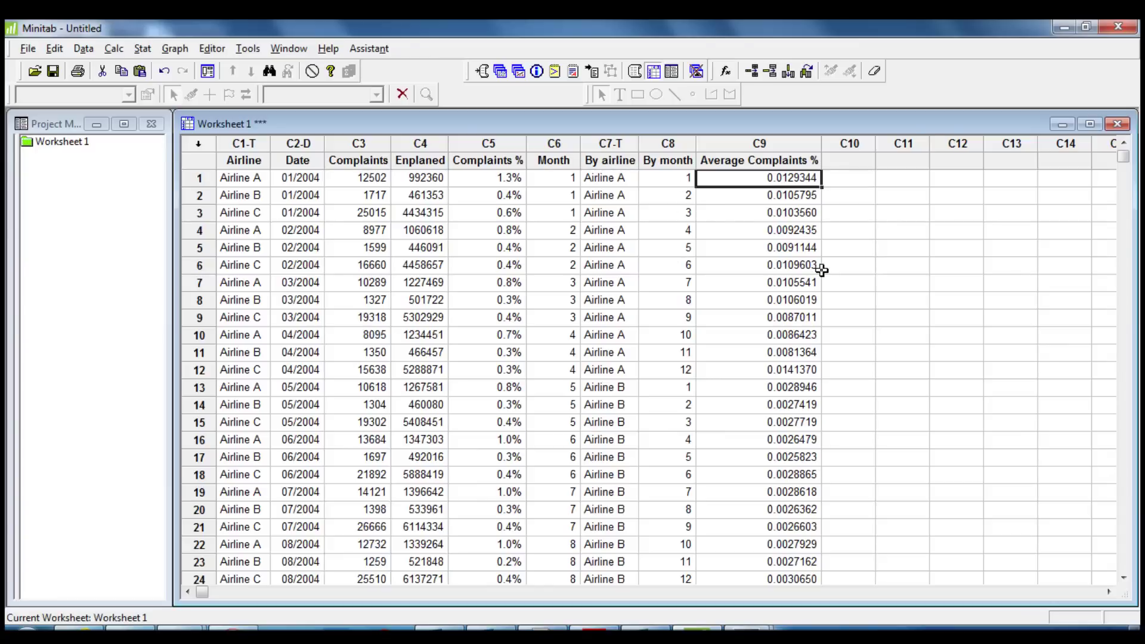
- Set up a grouped time series plot of Average Complaints %, grouped by By airline
left_click(175, 48)
left_click(229, 368)
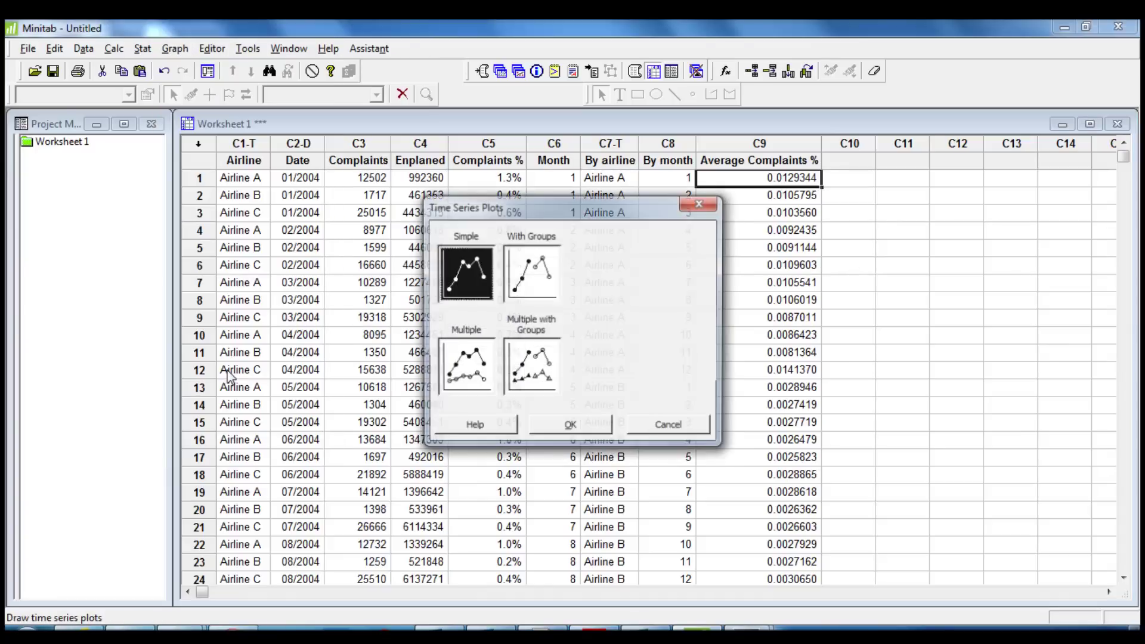
left_click(537, 288)
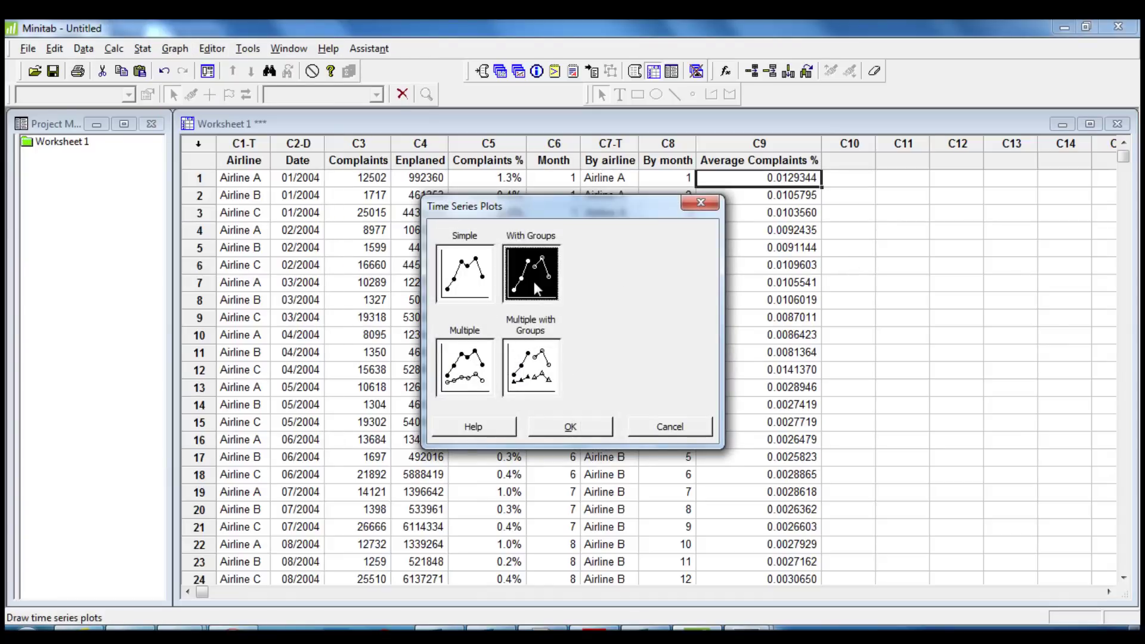
left_click(565, 427)
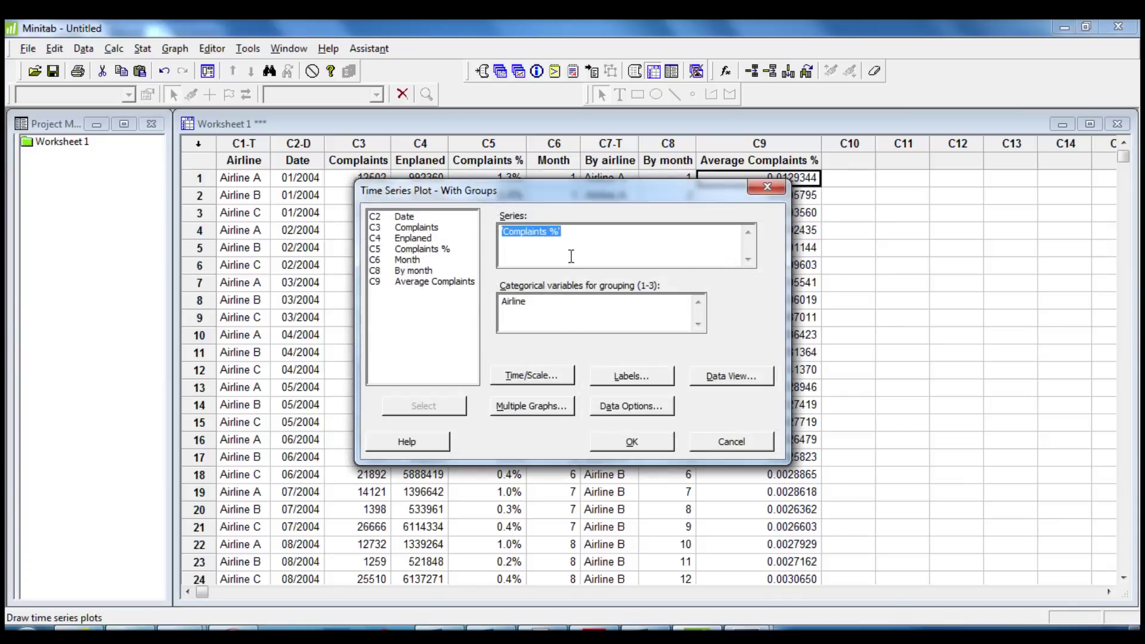
double_click(435, 282)
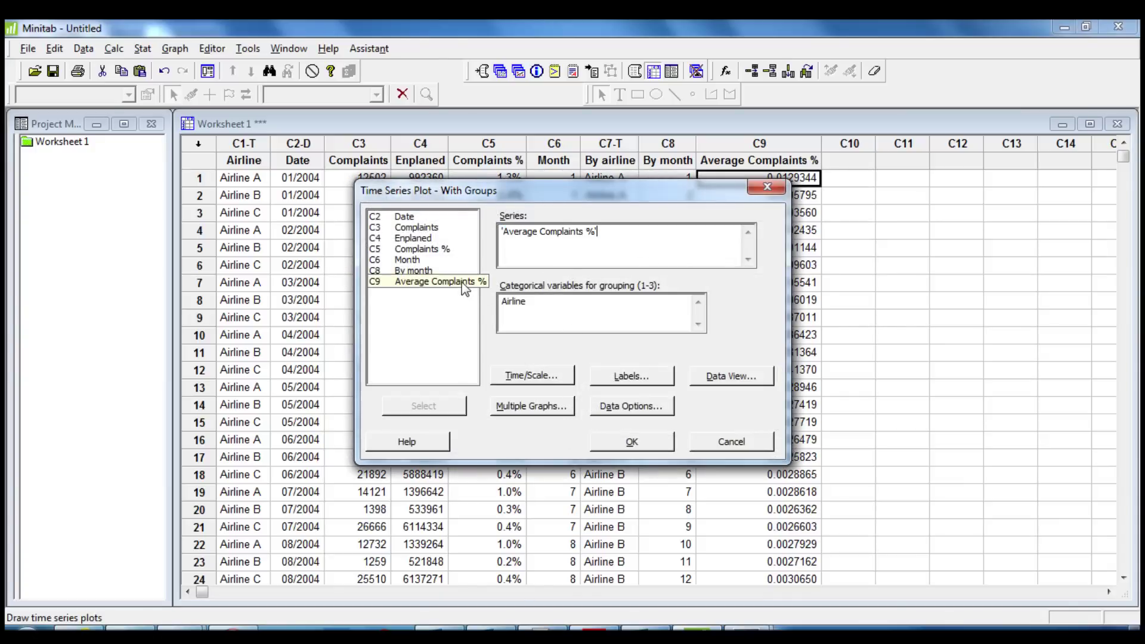
left_click(555, 301)
left_click_drag(555, 301, 452, 296)
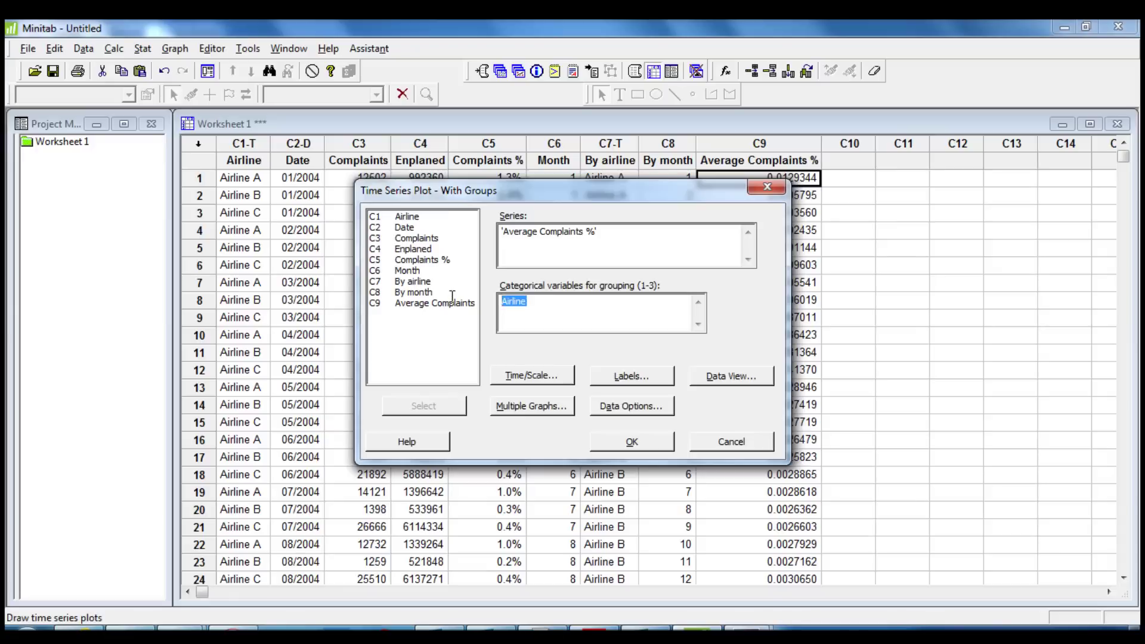
double_click(420, 282)
- Replace the Date time stamp with By month and create the plot
left_click(558, 376)
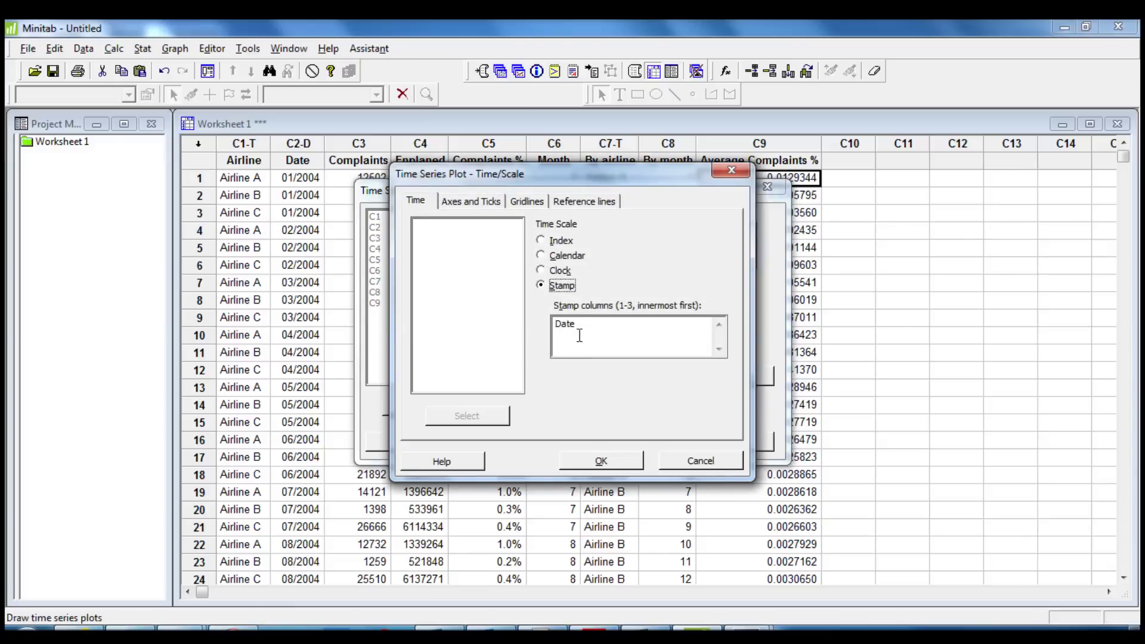
left_click_drag(594, 327, 524, 327)
key("Delete")
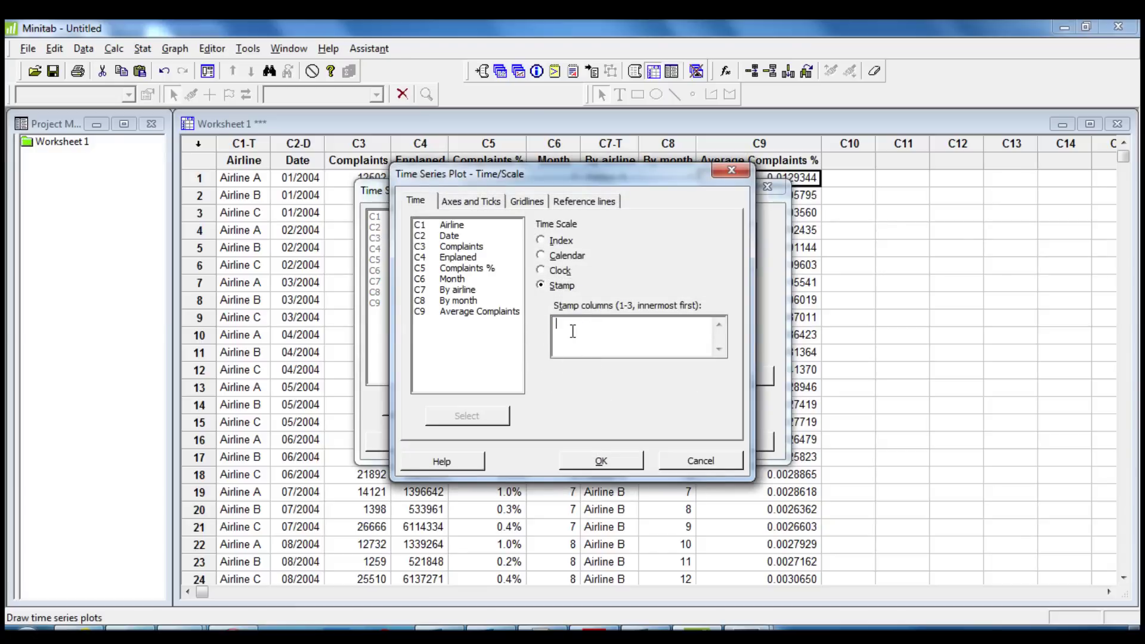
double_click(458, 300)
left_click(601, 461)
left_click(633, 439)
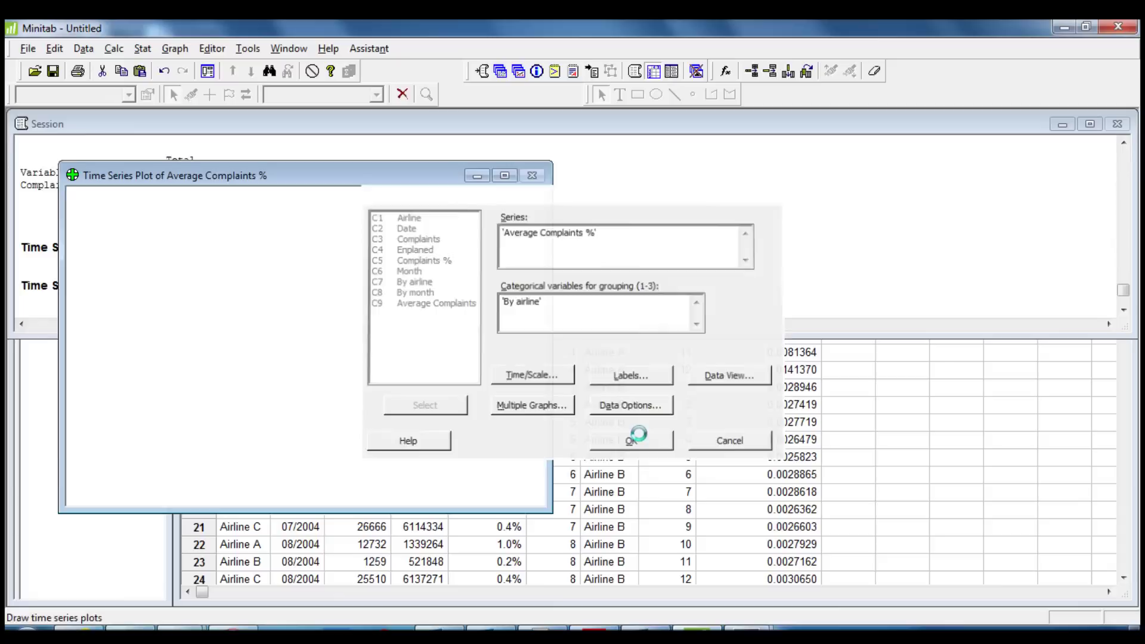
- Maximize the Average Complaints % time series plot window
left_click(505, 176)
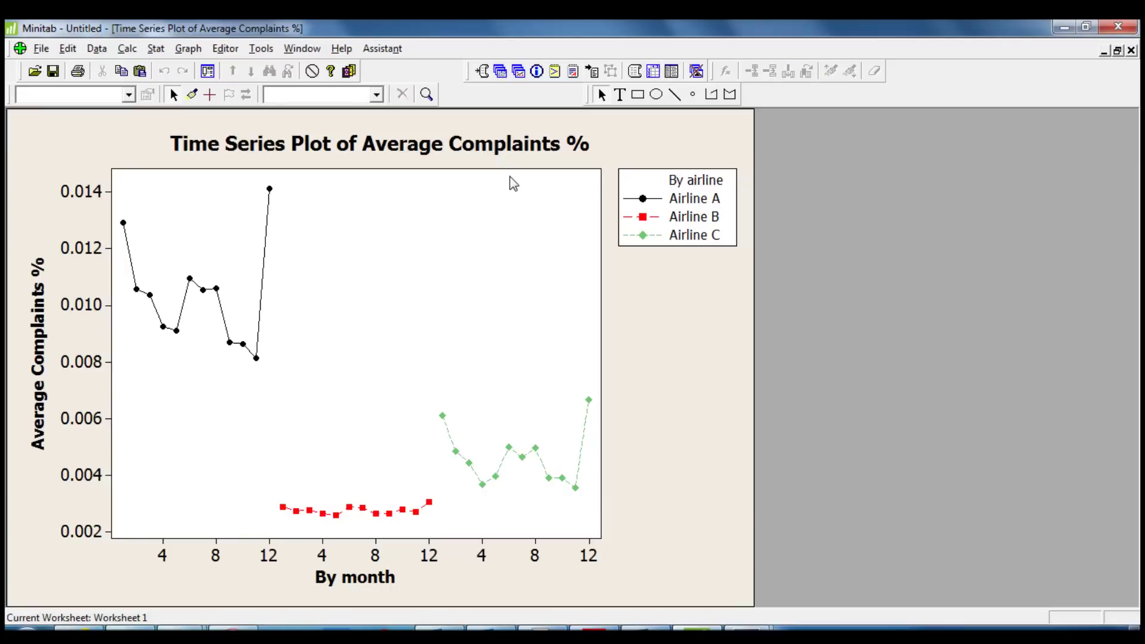